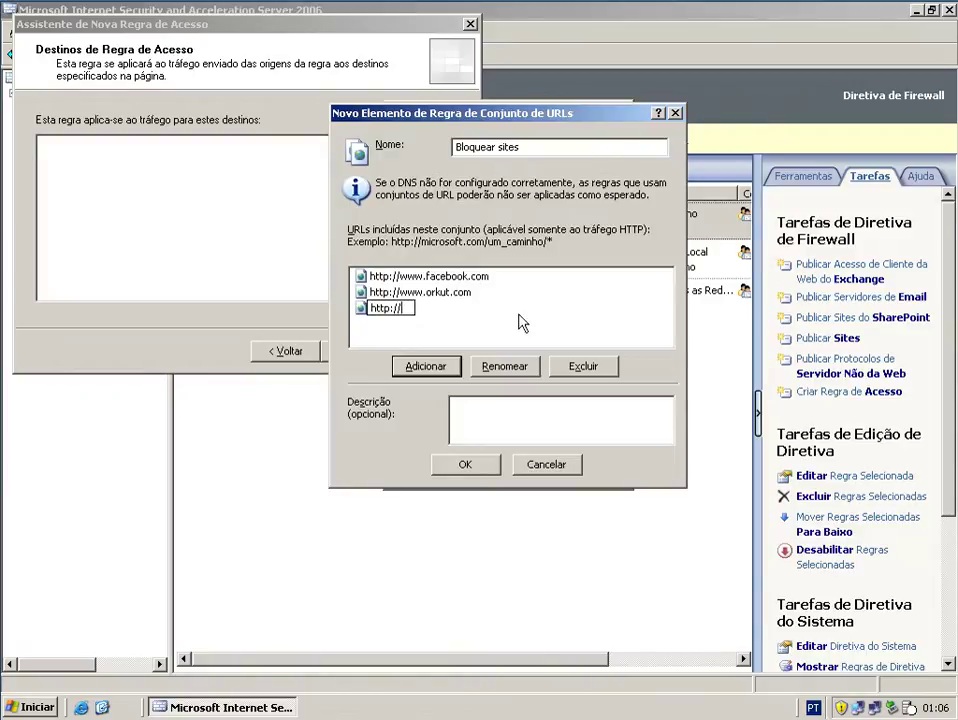
pyautogui.write('www.pla')
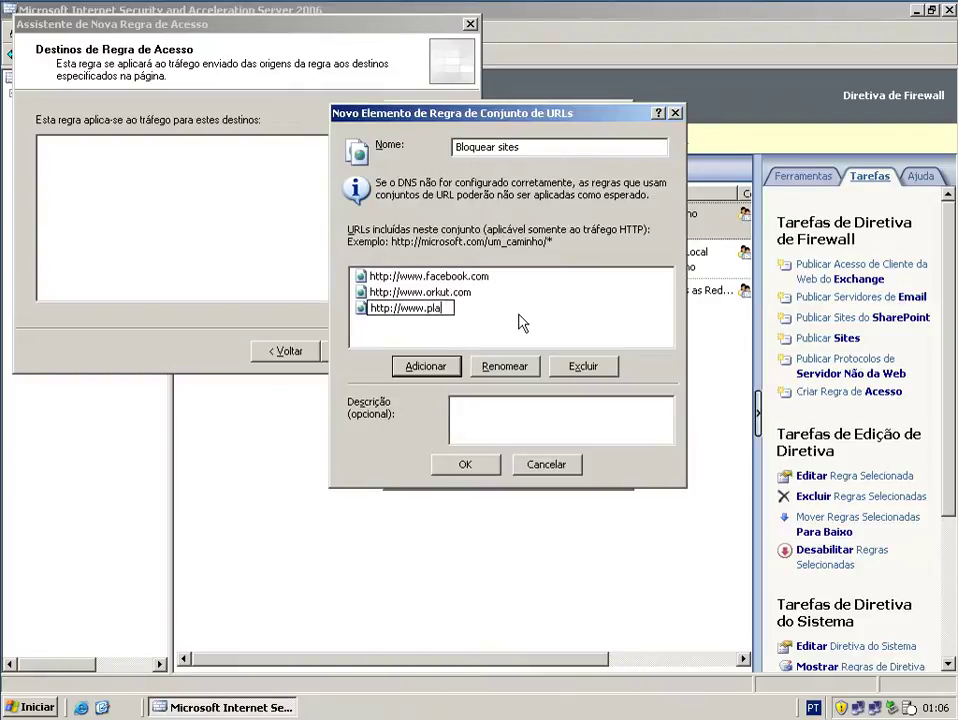
pyautogui.write('yboy.com')
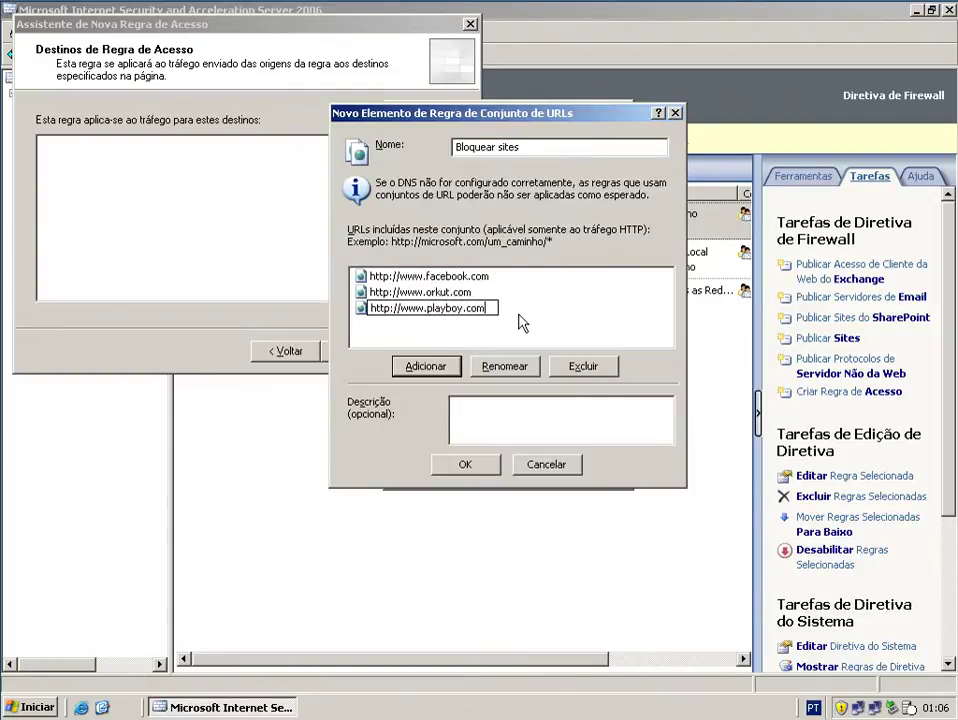
pyautogui.click(424, 369)
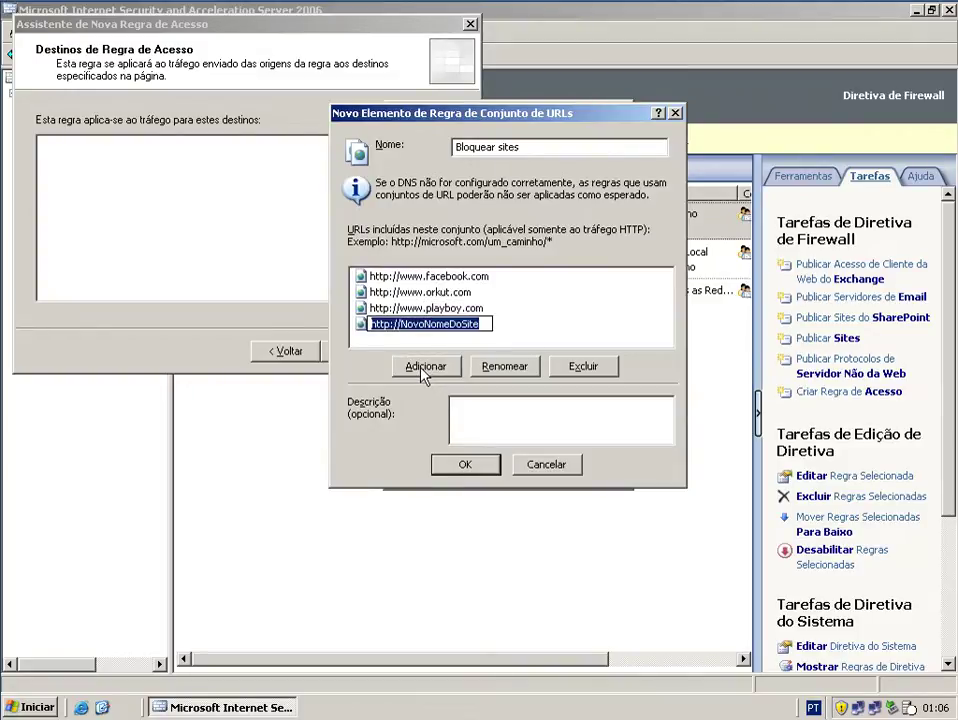
pyautogui.moveTo(405, 321); pyautogui.dragTo(492, 323)
pyautogui.write('N')
pyautogui.press('BackSpace')
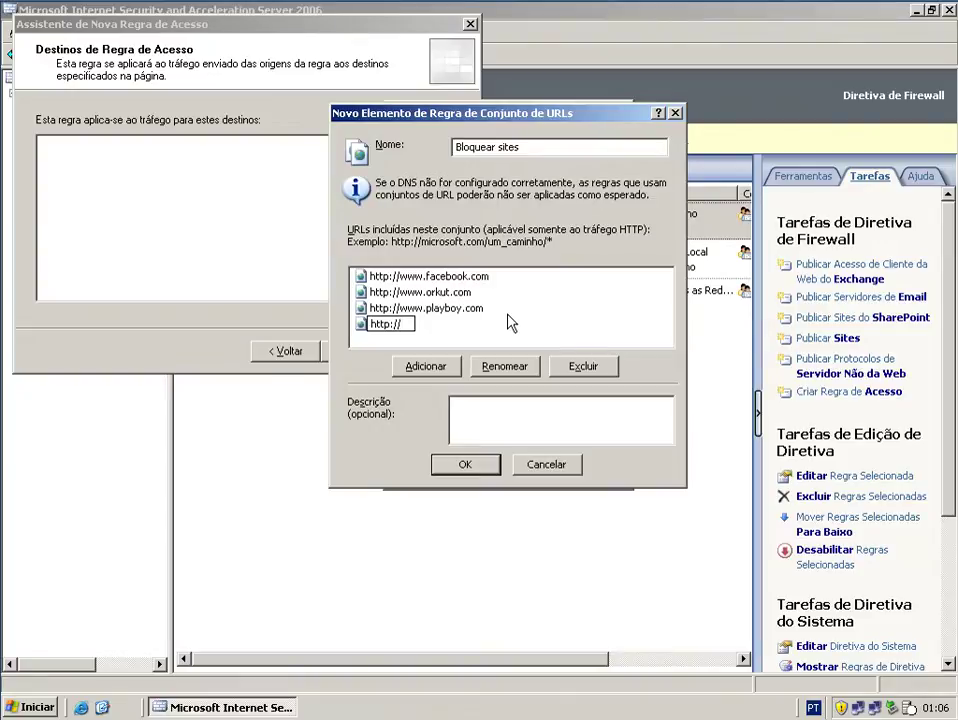
pyautogui.write('www.youtub')
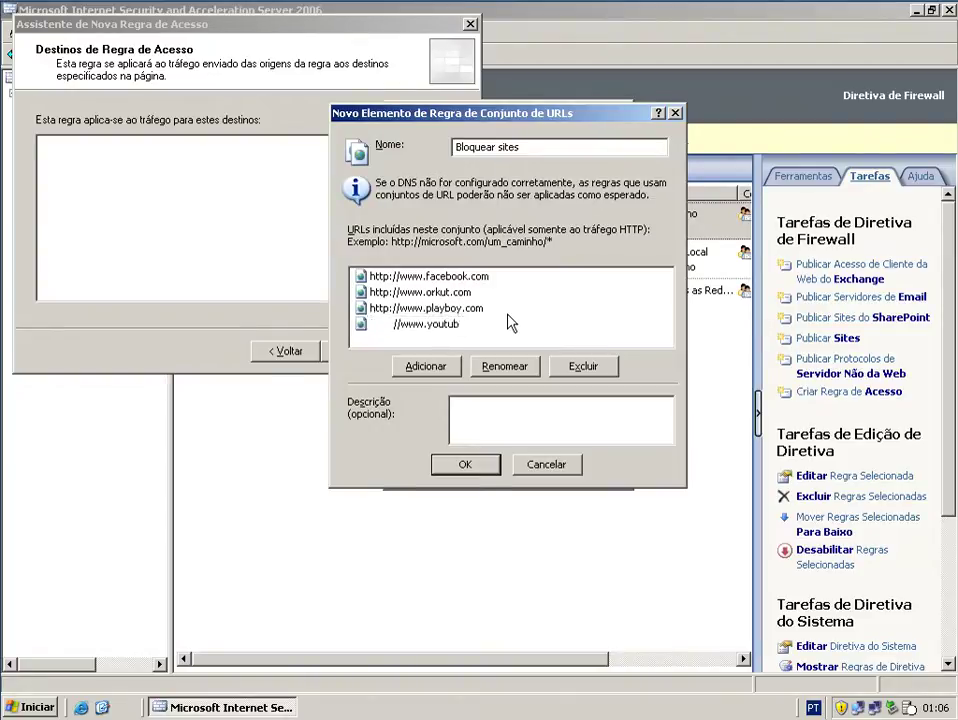
pyautogui.write('e.com')
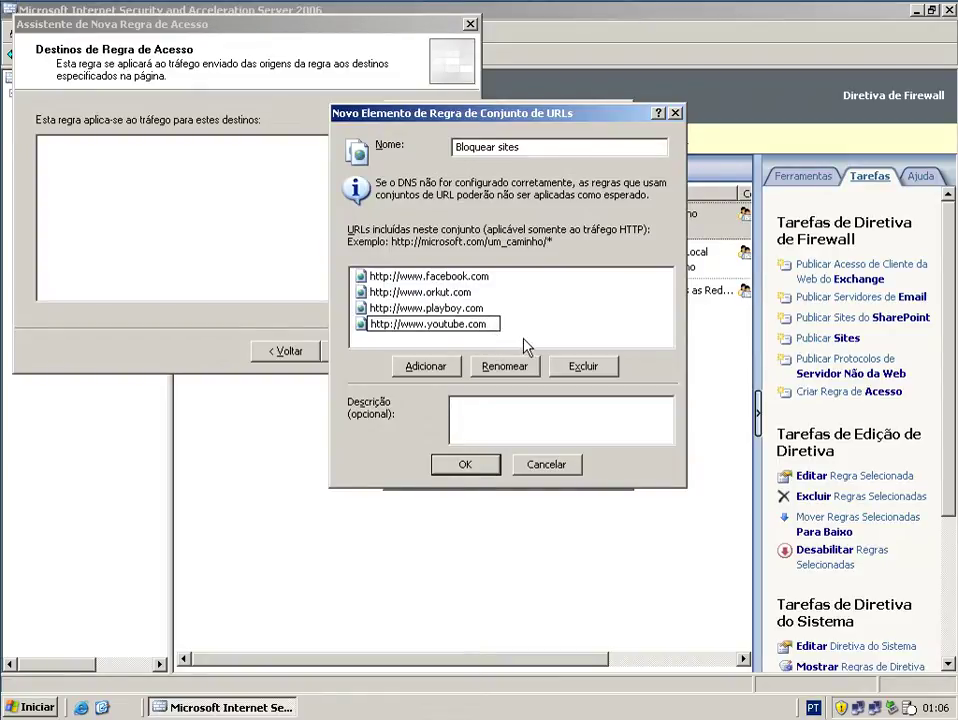
pyautogui.click(527, 346)
pyautogui.click(466, 465)
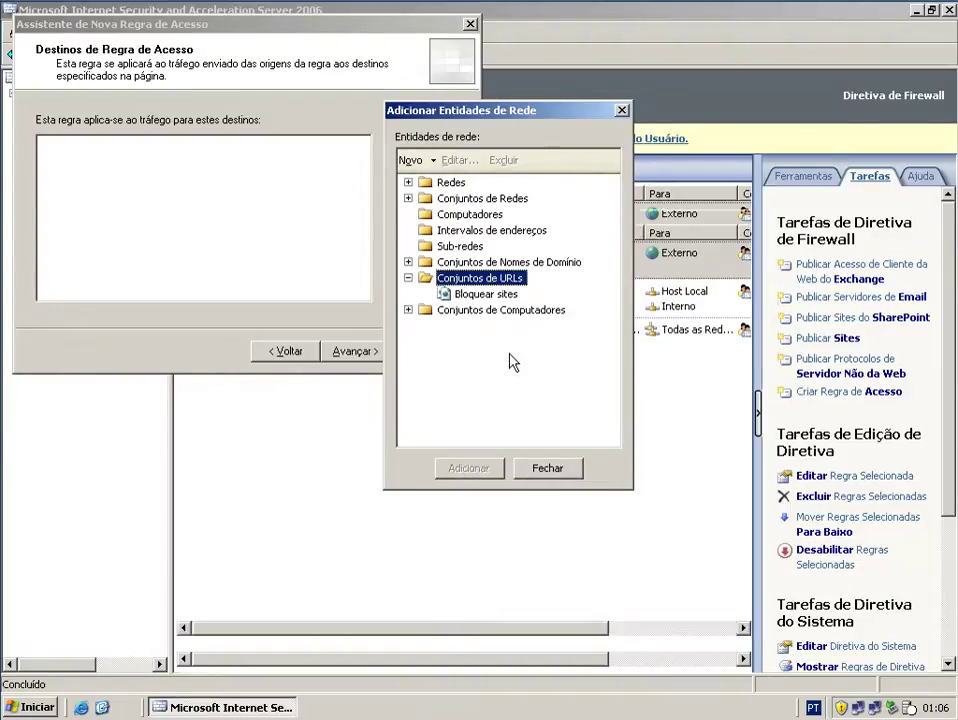
# - Set the Bloquear sites URL set as the deny rule's destination and finish the wizard
pyautogui.click(480, 295)
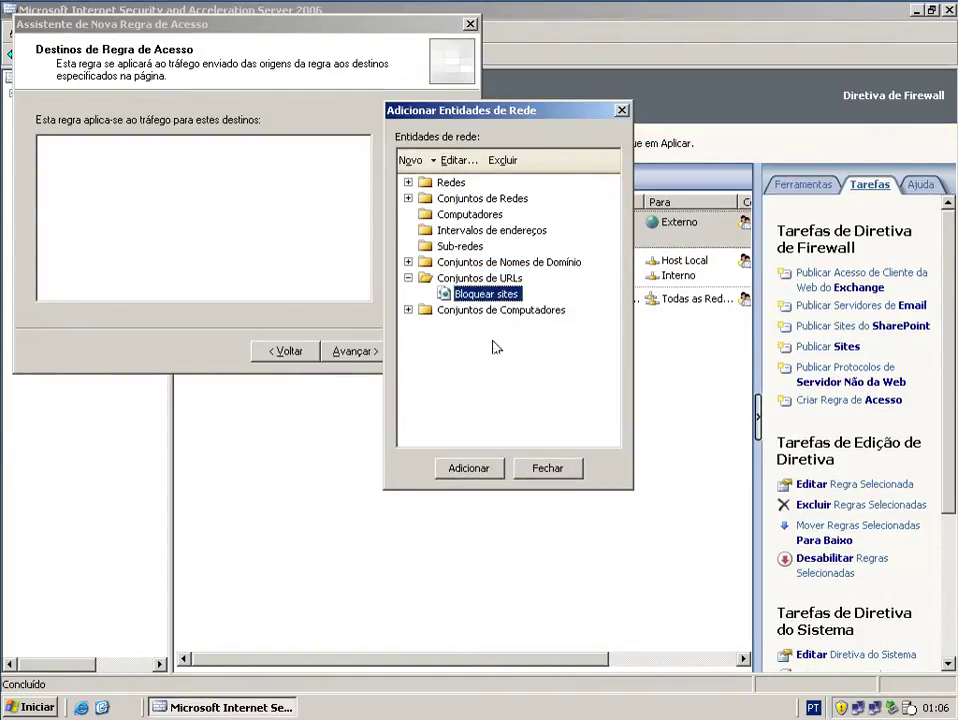
pyautogui.click(490, 467)
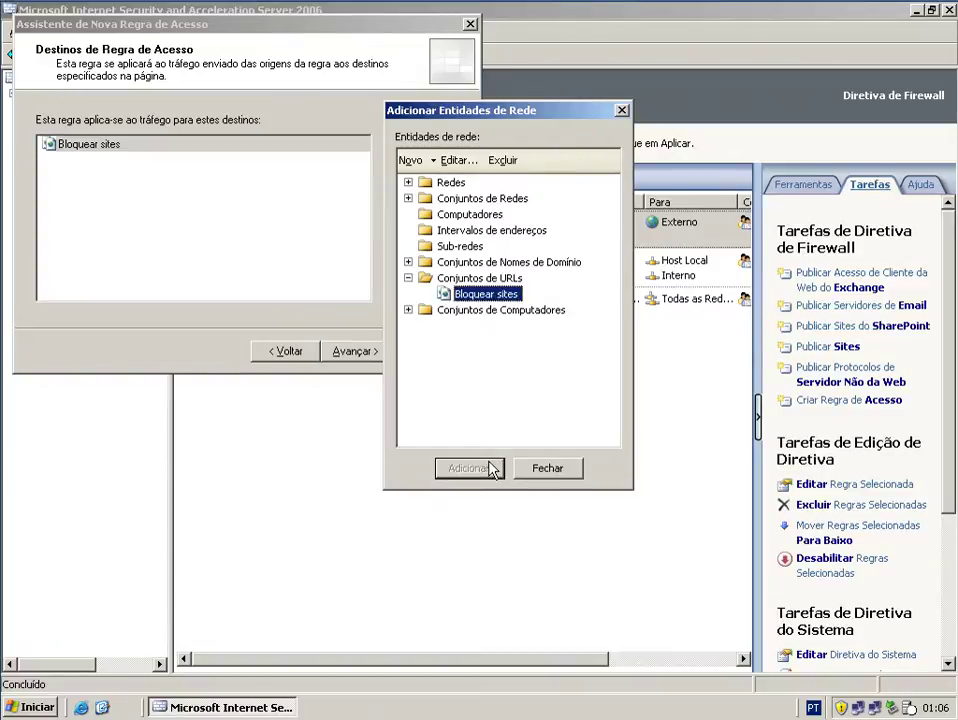
pyautogui.click(558, 469)
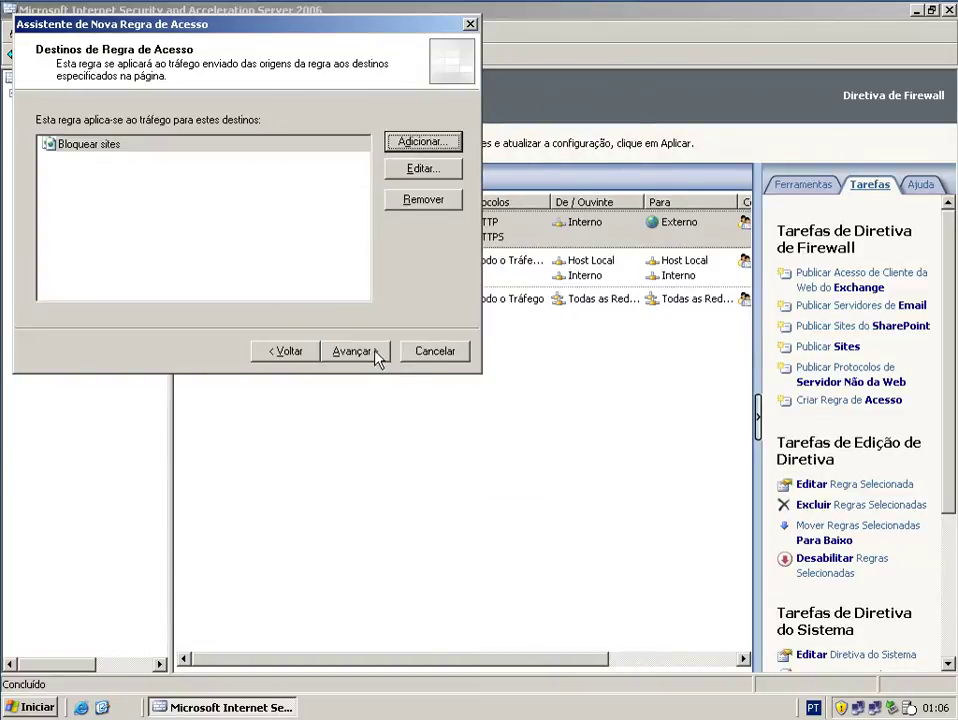
pyautogui.click(375, 352)
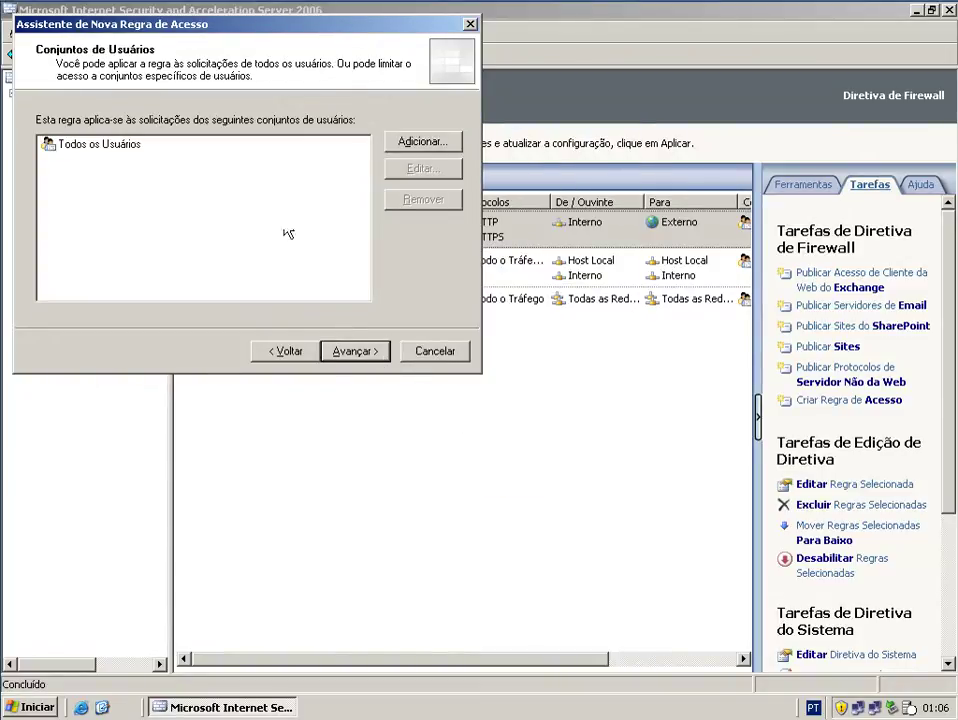
pyautogui.click(350, 357)
pyautogui.click(355, 352)
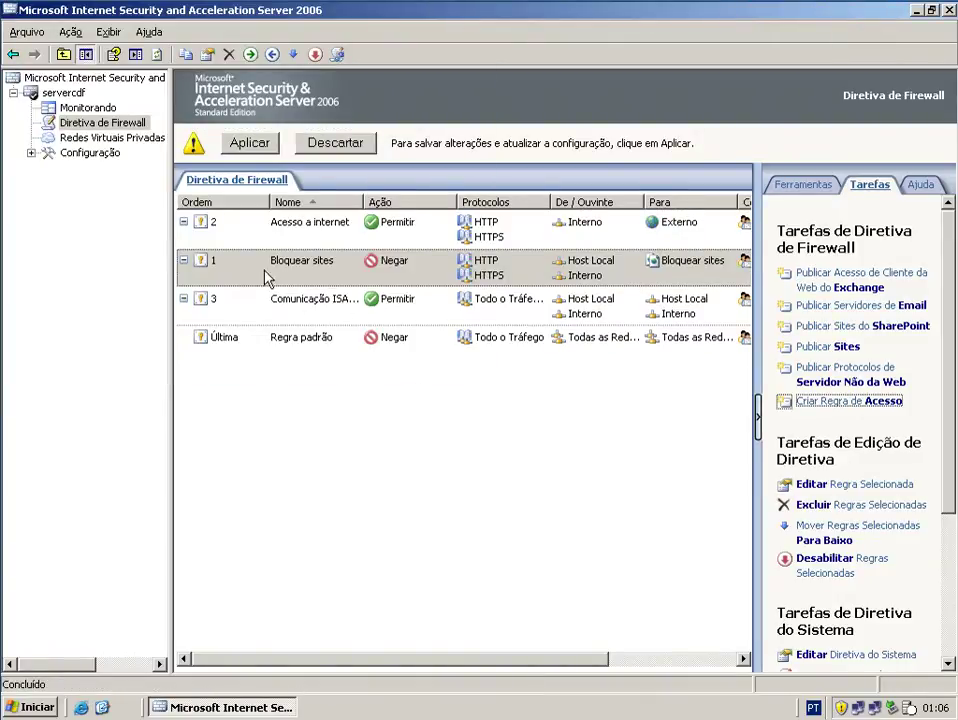
# - Apply the configuration changes and select the new Bloquear sites rule
pyautogui.click(259, 144)
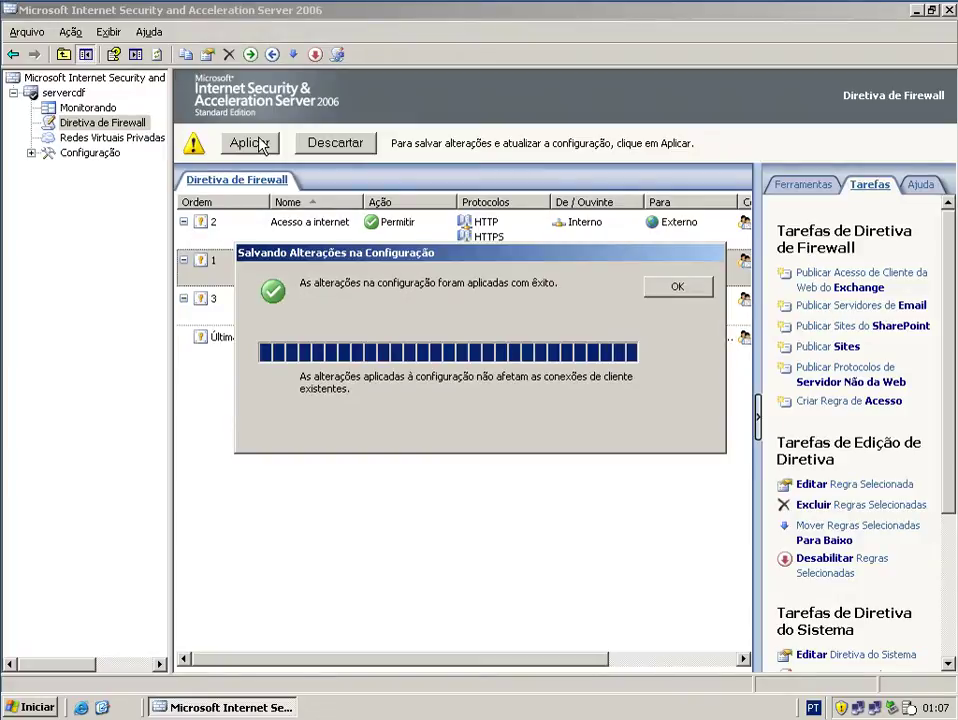
pyautogui.click(674, 287)
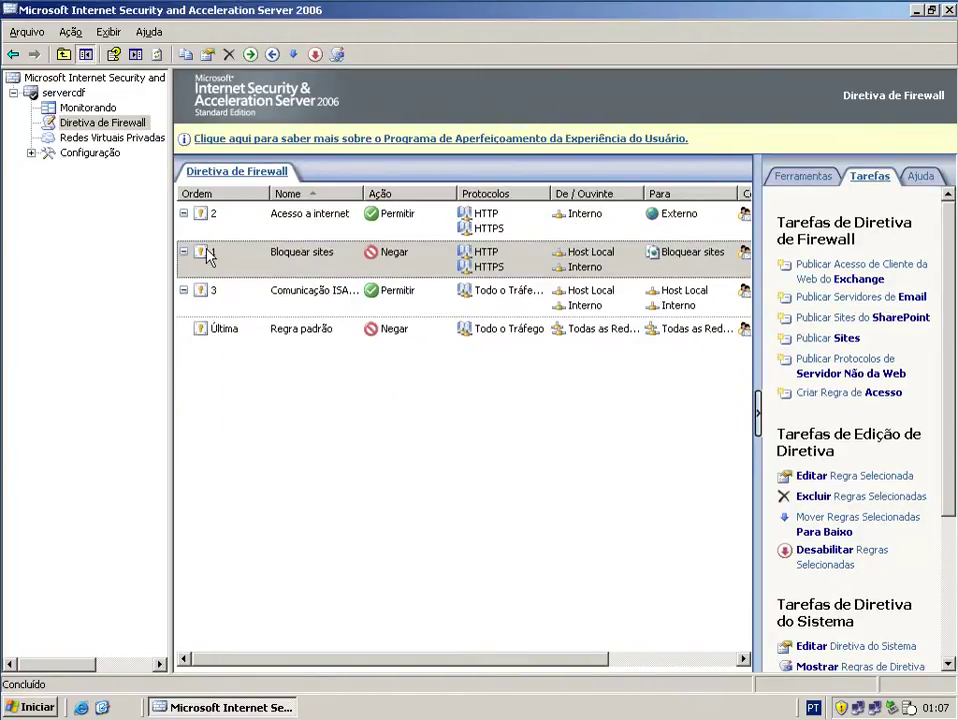
pyautogui.click(206, 254)
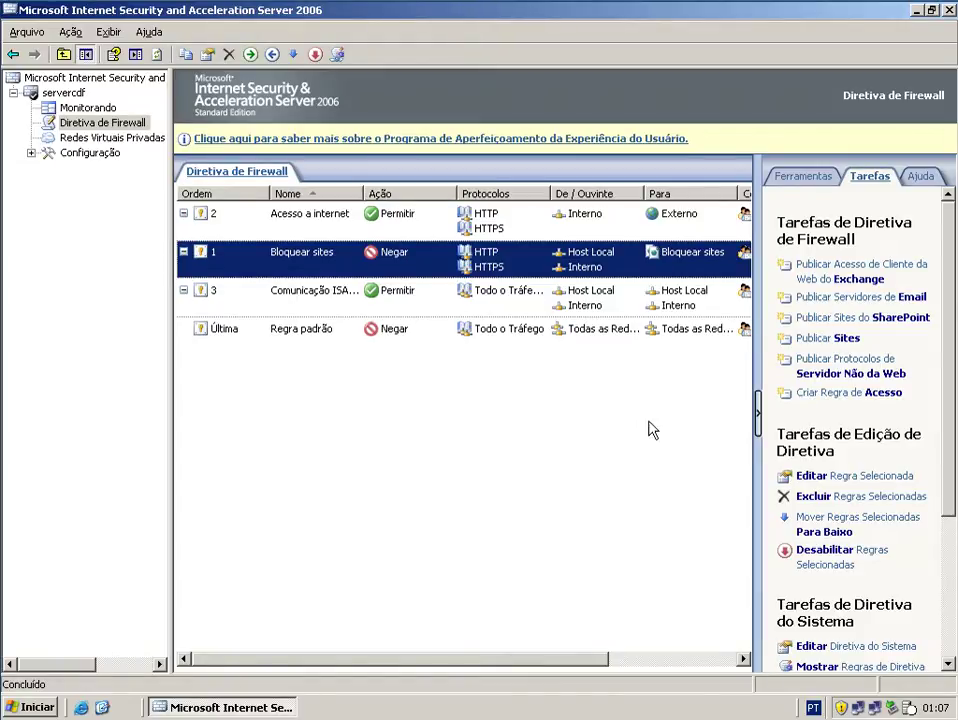
# - Start a new user set named 'Liberar Grupo Diretor' from the Toolbox
pyautogui.click(792, 186)
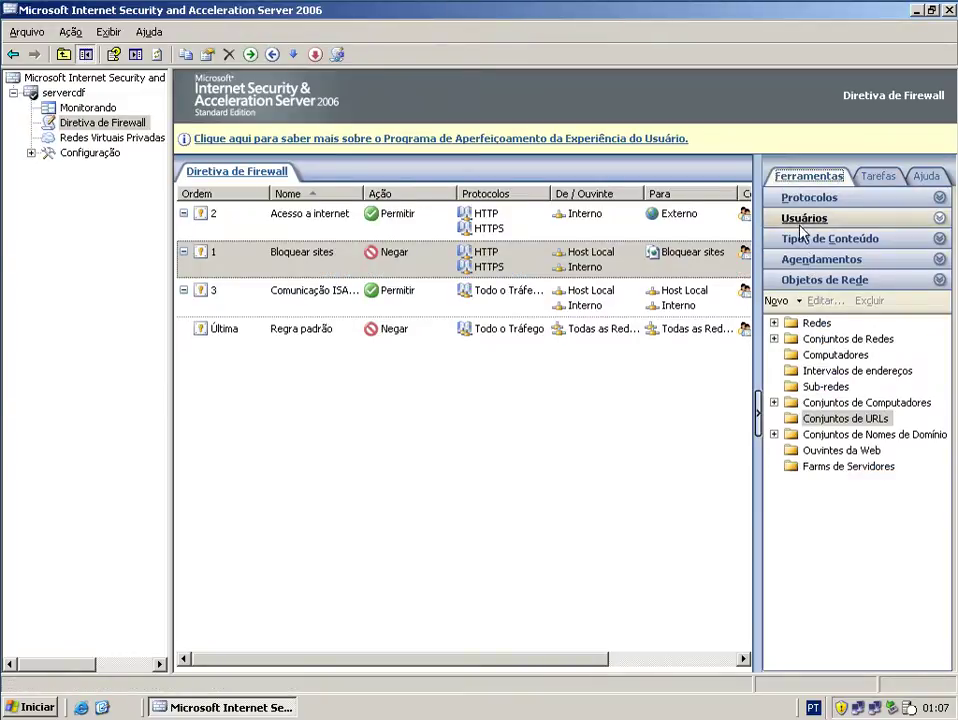
pyautogui.click(800, 222)
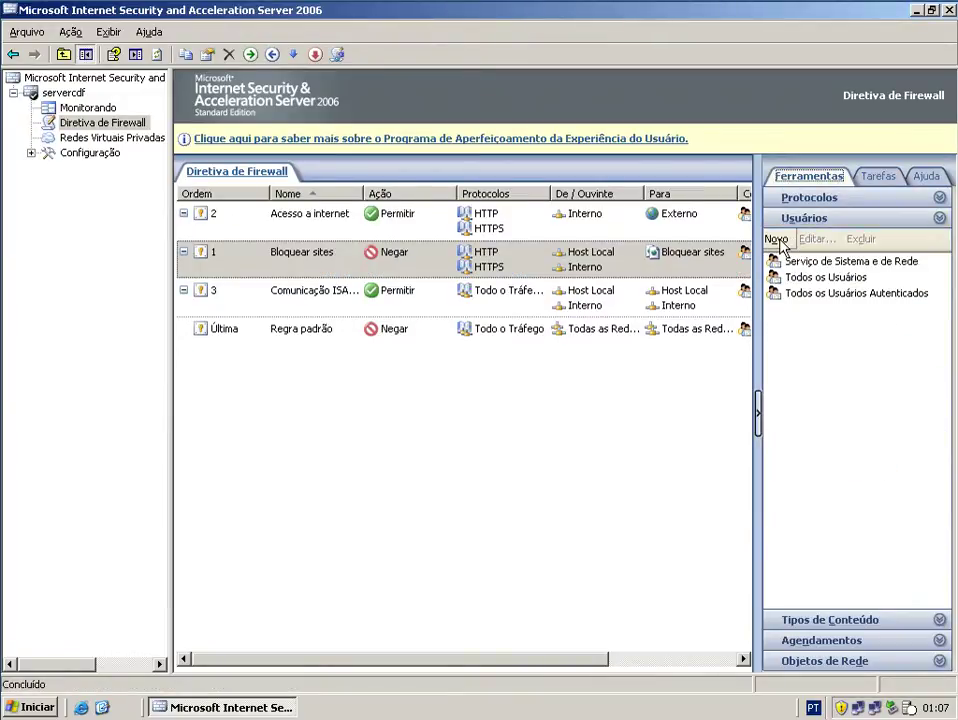
pyautogui.click(776, 240)
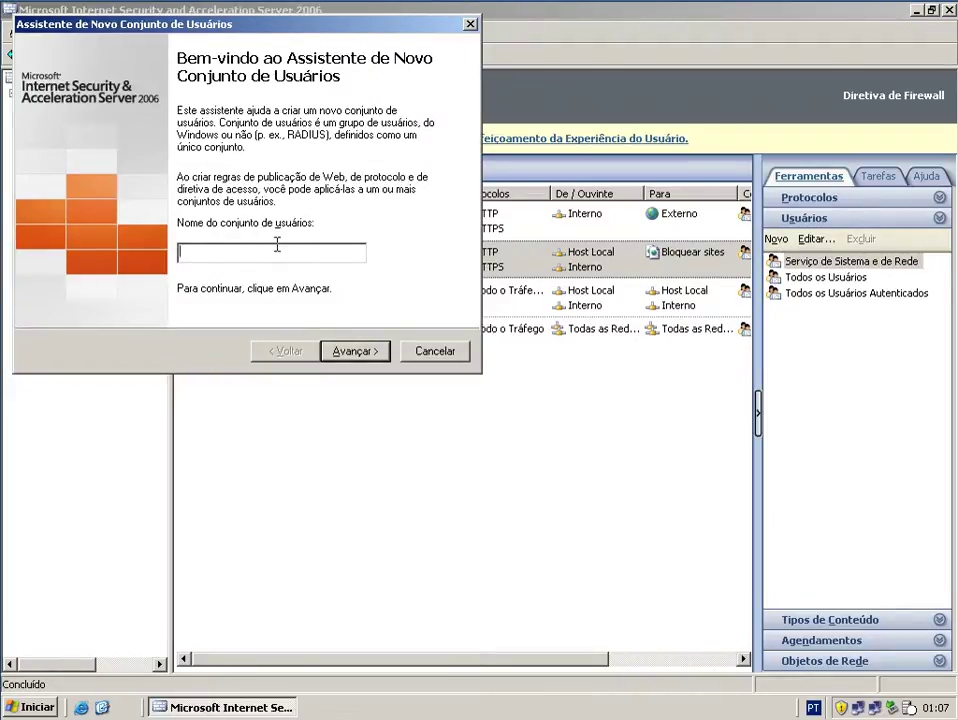
pyautogui.write('Liberar Grupo')
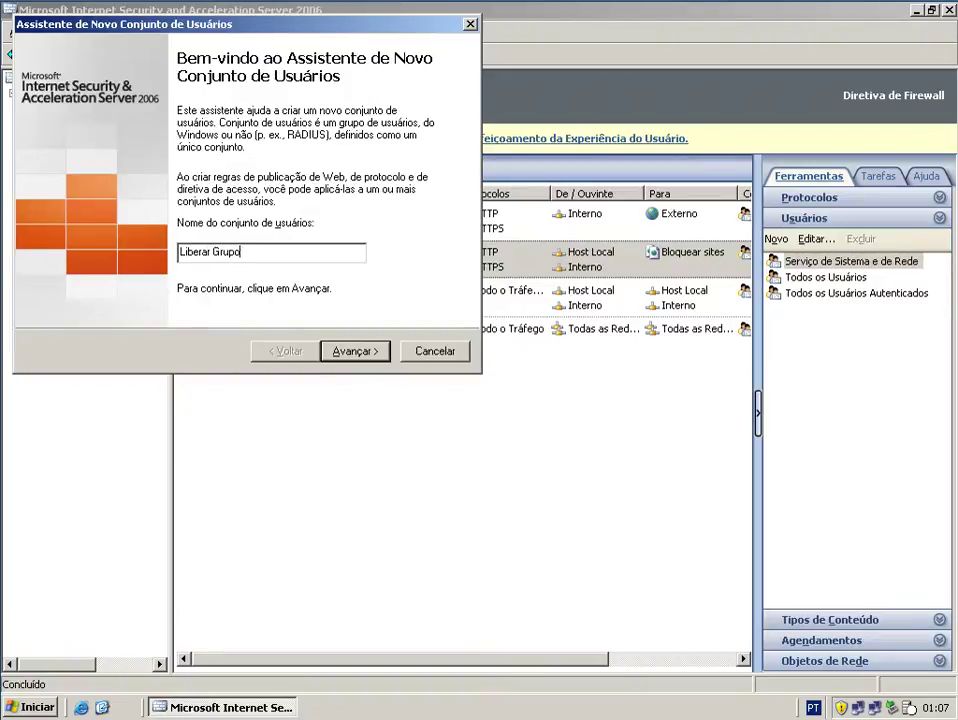
pyautogui.write(' Diretor')
# - Choose Windows users and groups as the set's member source
pyautogui.click(360, 352)
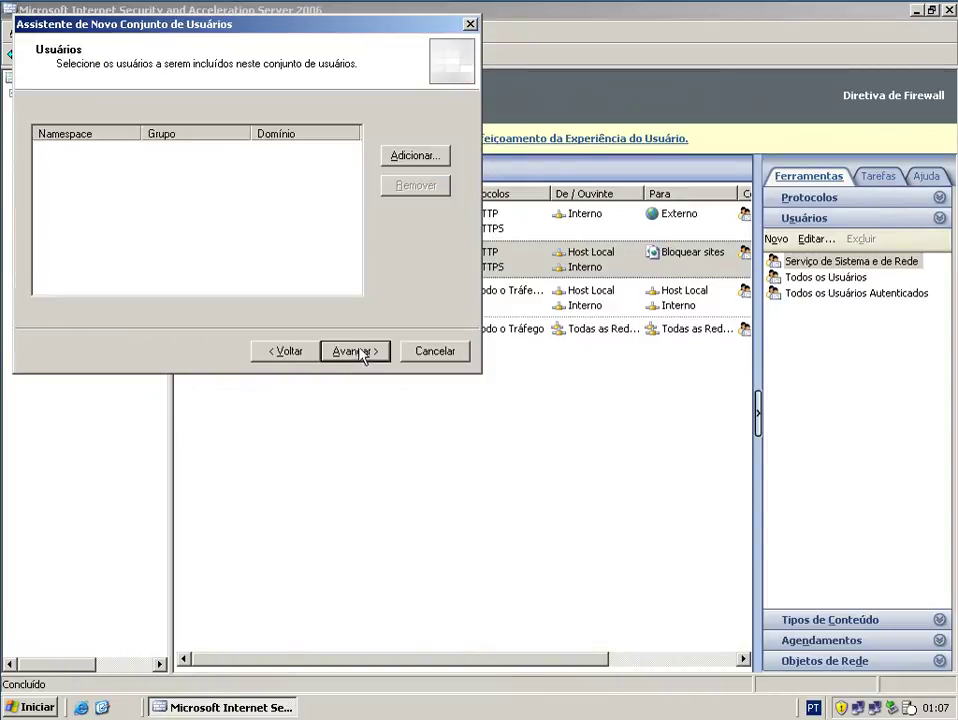
pyautogui.click(408, 157)
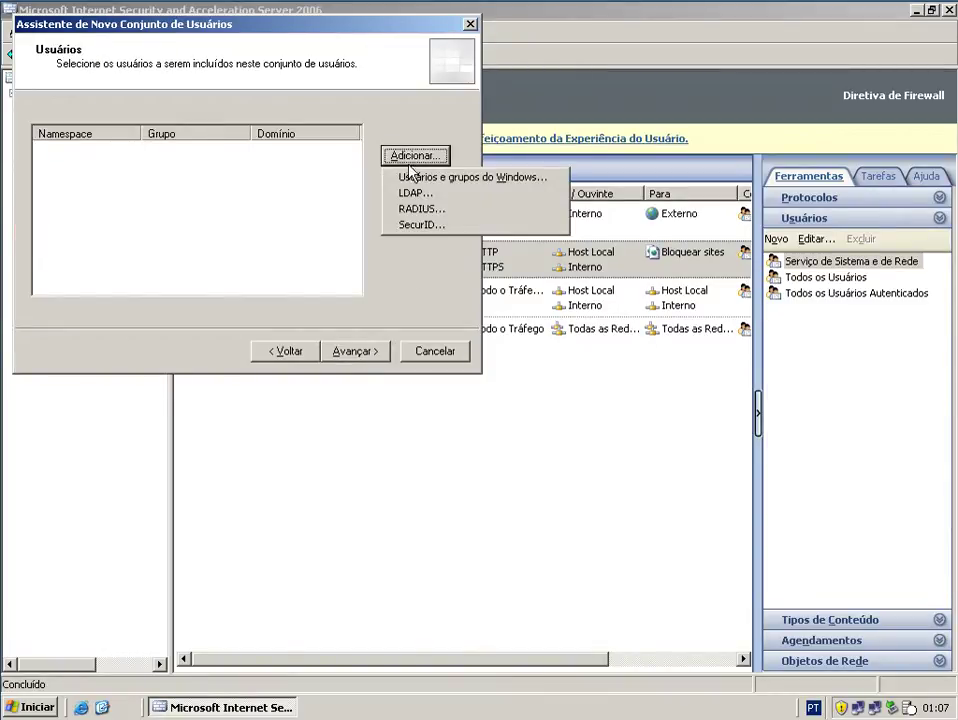
pyautogui.click(426, 178)
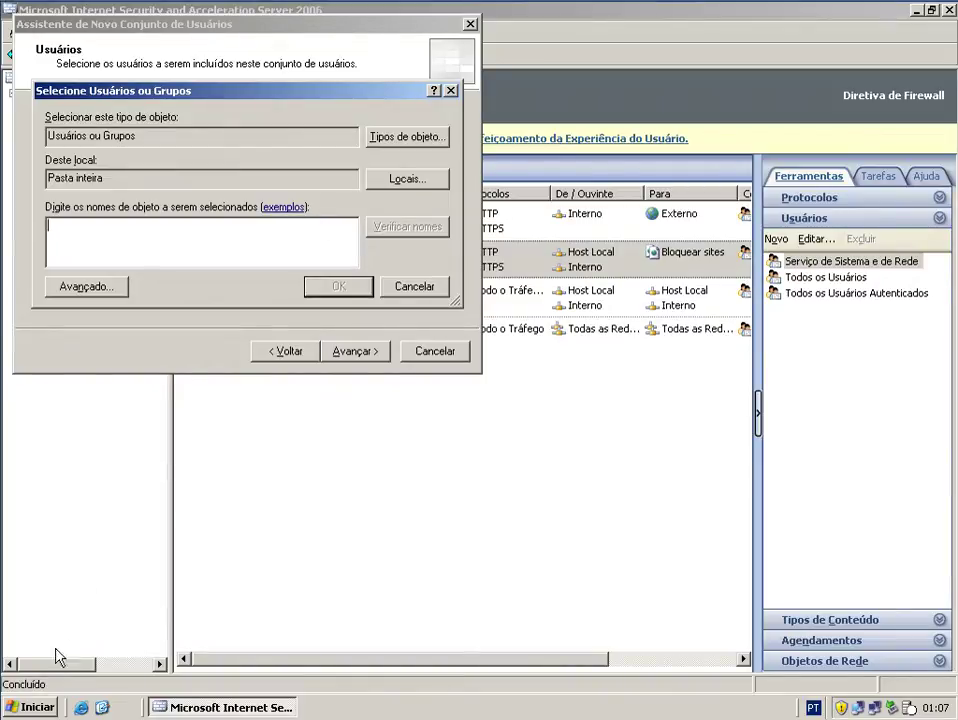
pyautogui.click(36, 707)
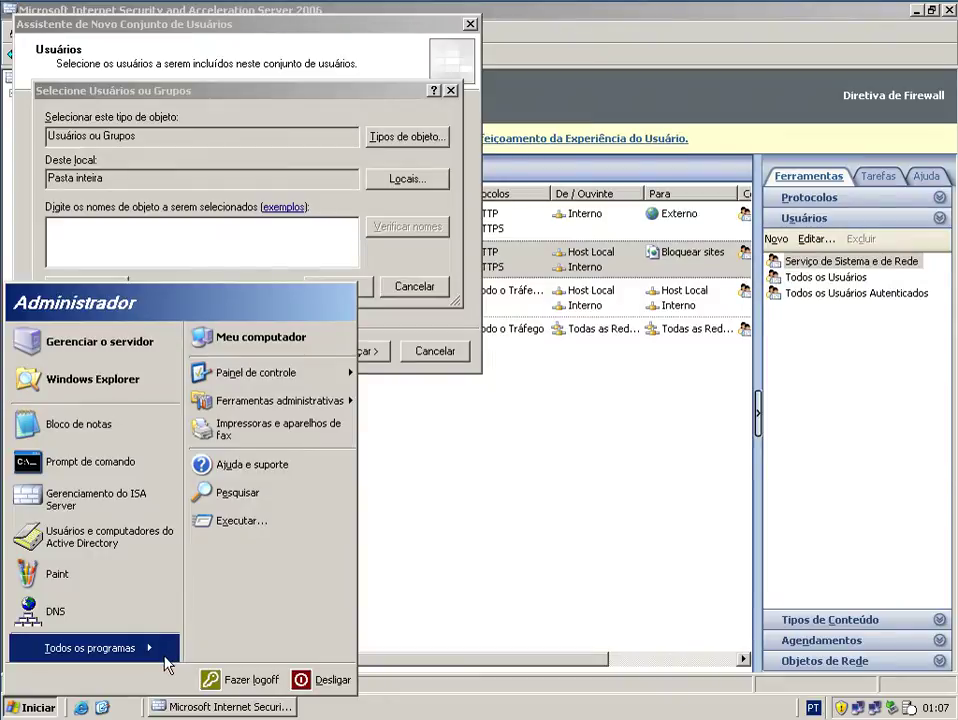
# - Launch Active Directory Users and Computers and check the DiretorCDF user and GrupoDiretorCDF group names
pyautogui.moveTo(166, 650)
pyautogui.moveTo(235, 537)
pyautogui.click(428, 563)
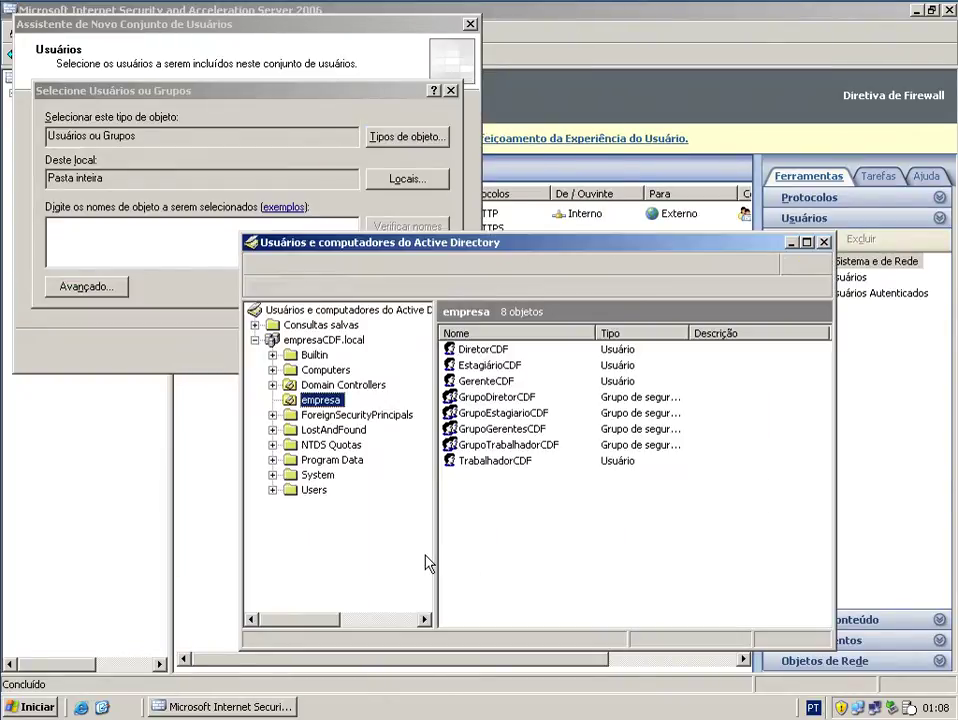
pyautogui.click(490, 351)
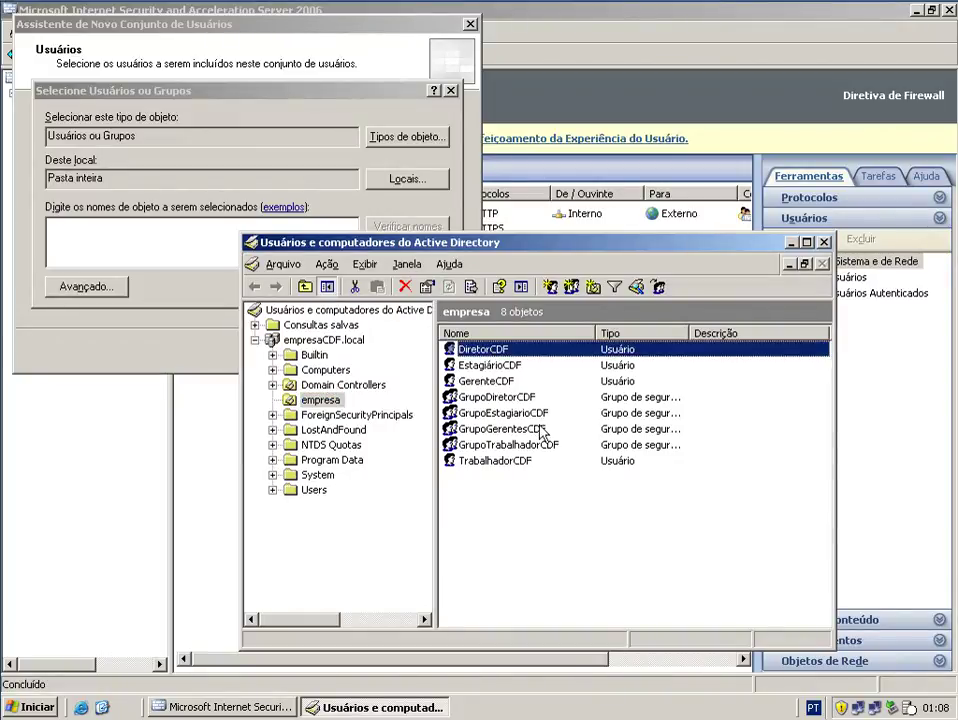
pyautogui.click(518, 398)
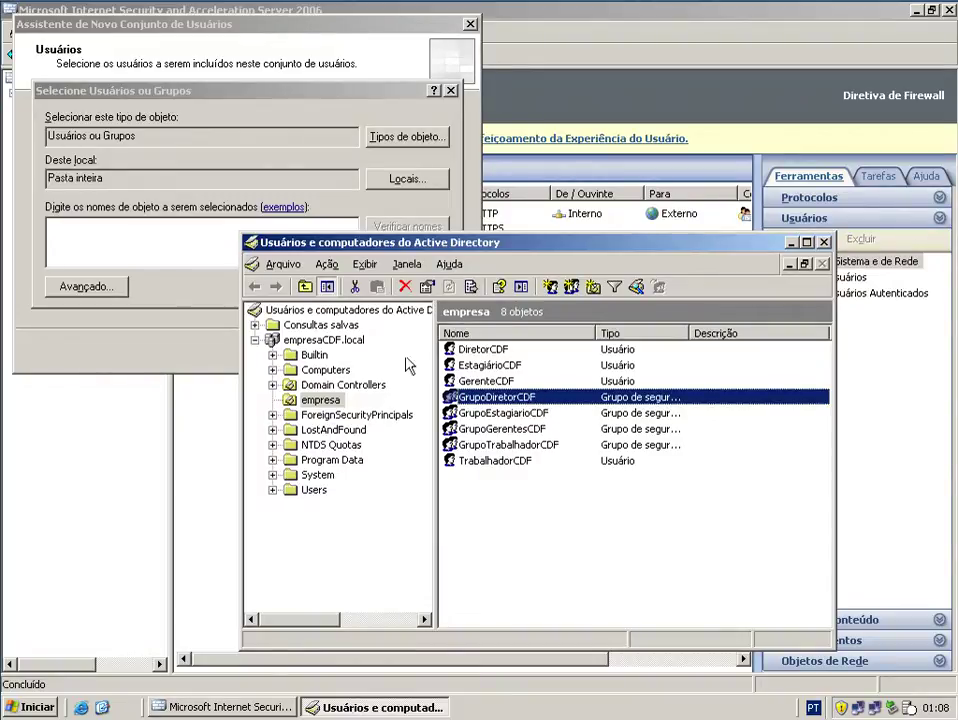
pyautogui.click(114, 236)
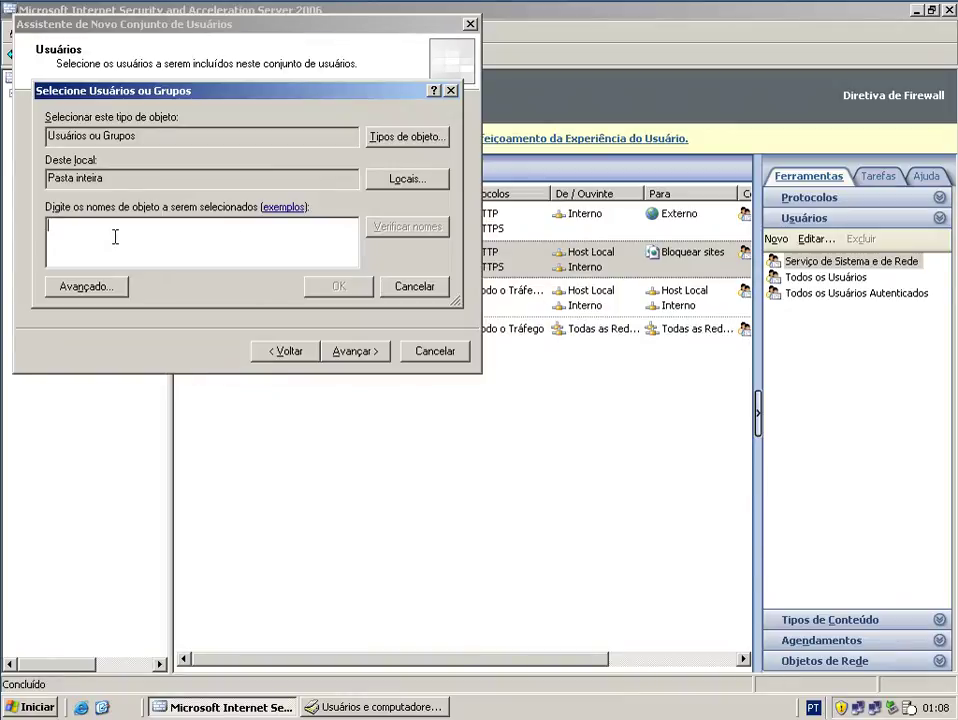
# - Add the EMPRESACDF group GrupoDiretorCDF to the set and finish the wizard
pyautogui.write('Gr')
pyautogui.click(407, 236)
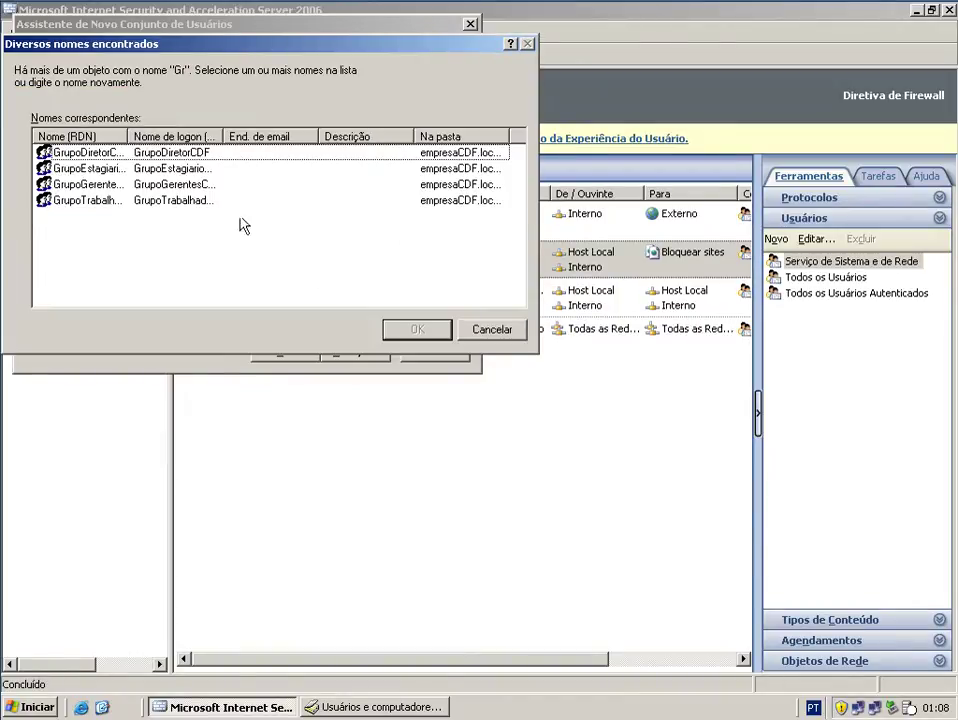
pyautogui.click(111, 155)
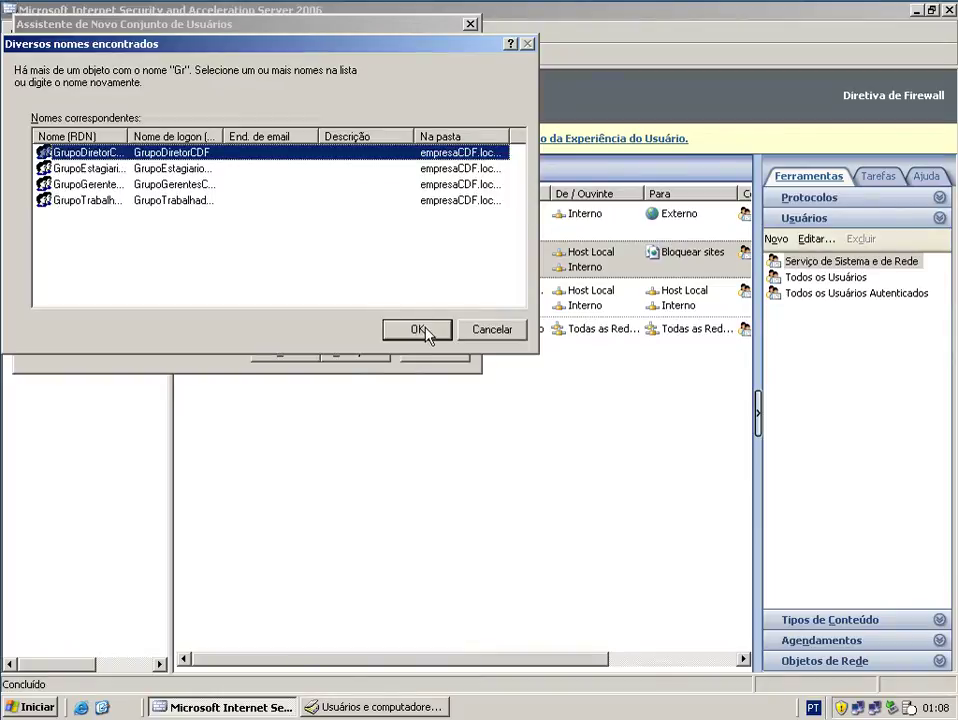
pyautogui.click(417, 329)
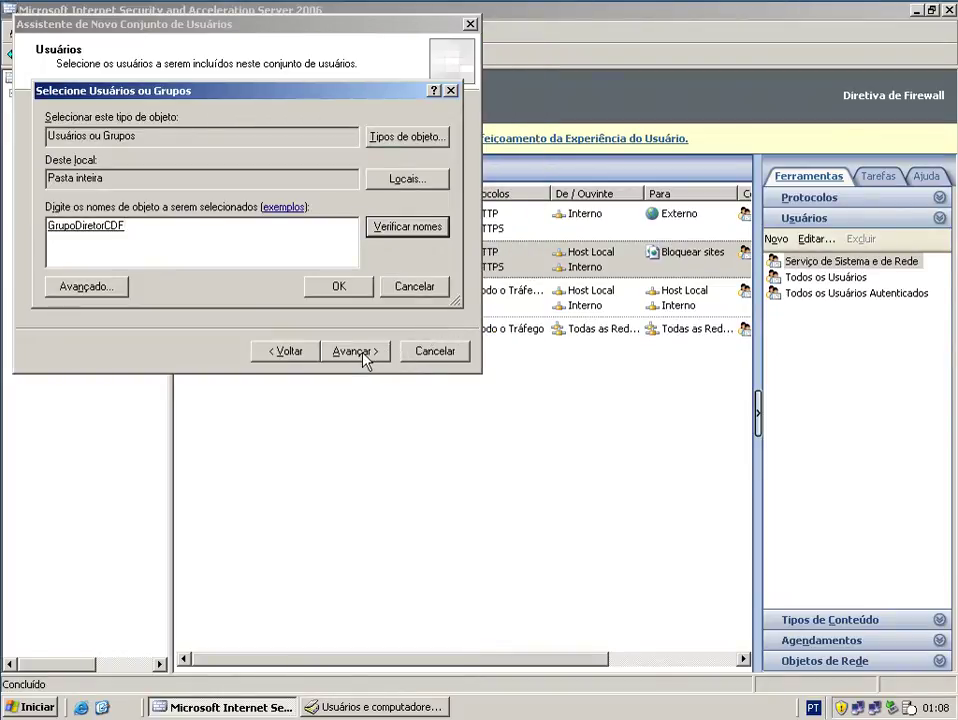
pyautogui.click(335, 288)
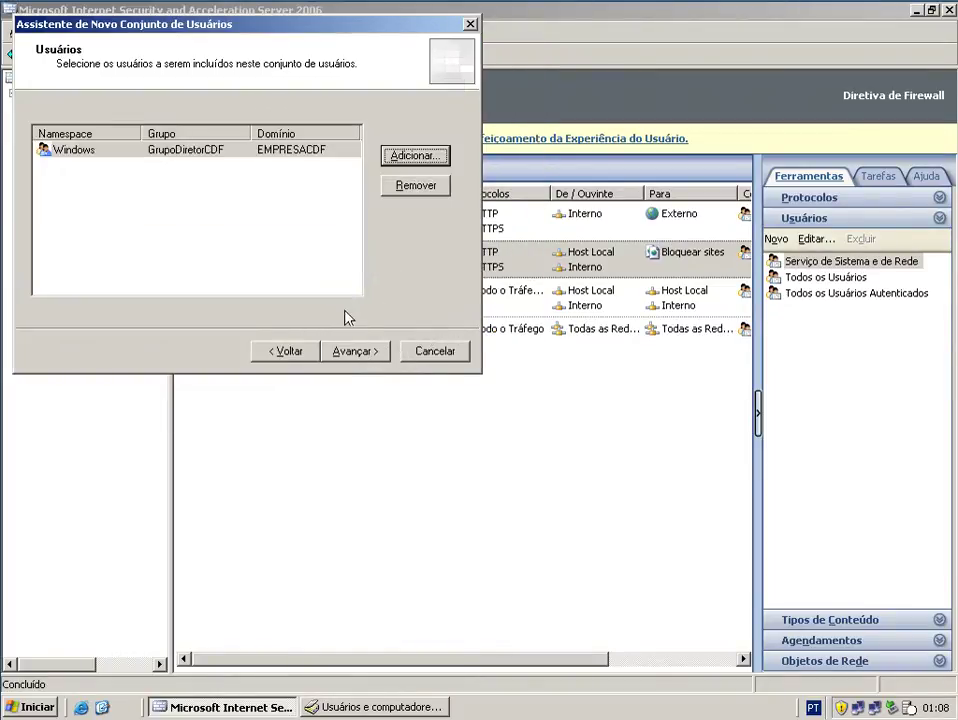
pyautogui.click(375, 354)
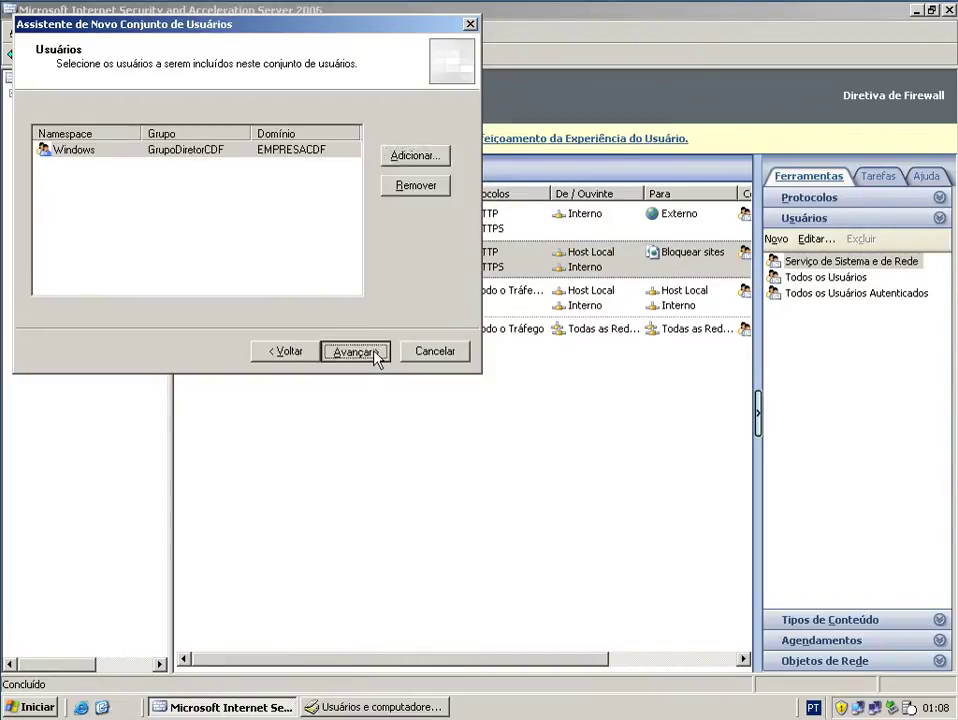
pyautogui.click(375, 354)
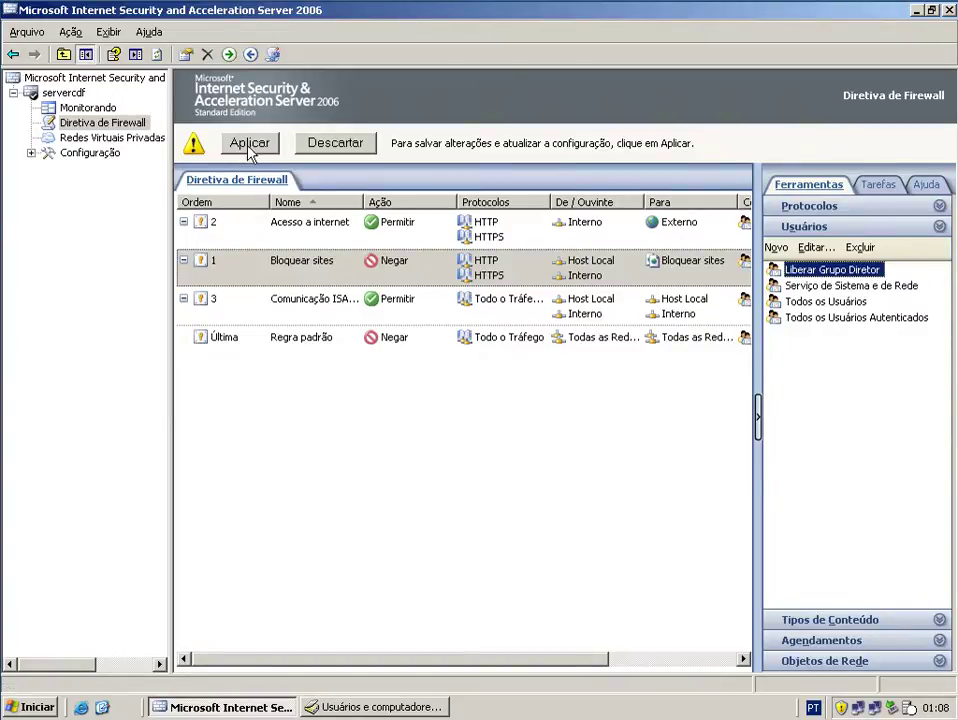
# - Add Liberar Grupo Diretor as a user exception in the Bloquear sites rule's properties
pyautogui.doubleClick(297, 262)
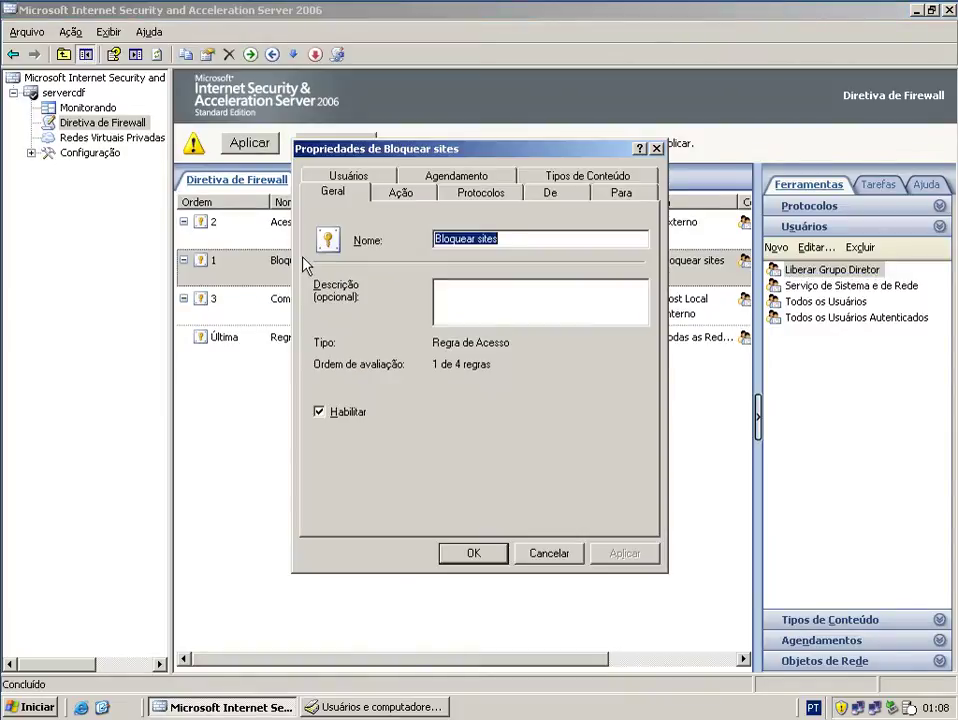
pyautogui.click(340, 177)
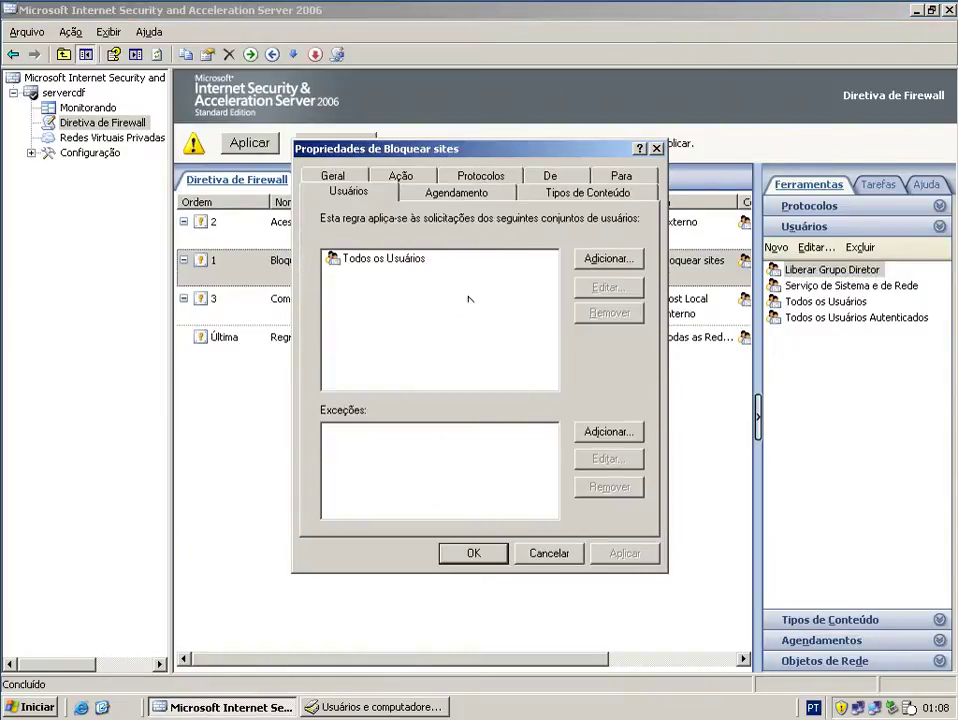
pyautogui.click(605, 435)
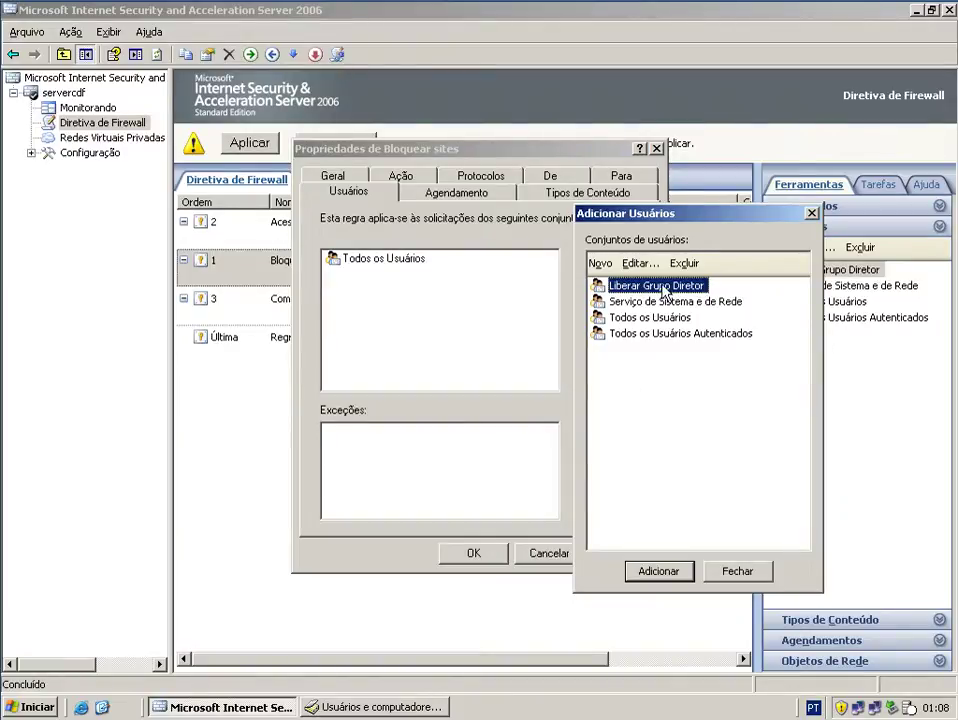
pyautogui.click(668, 574)
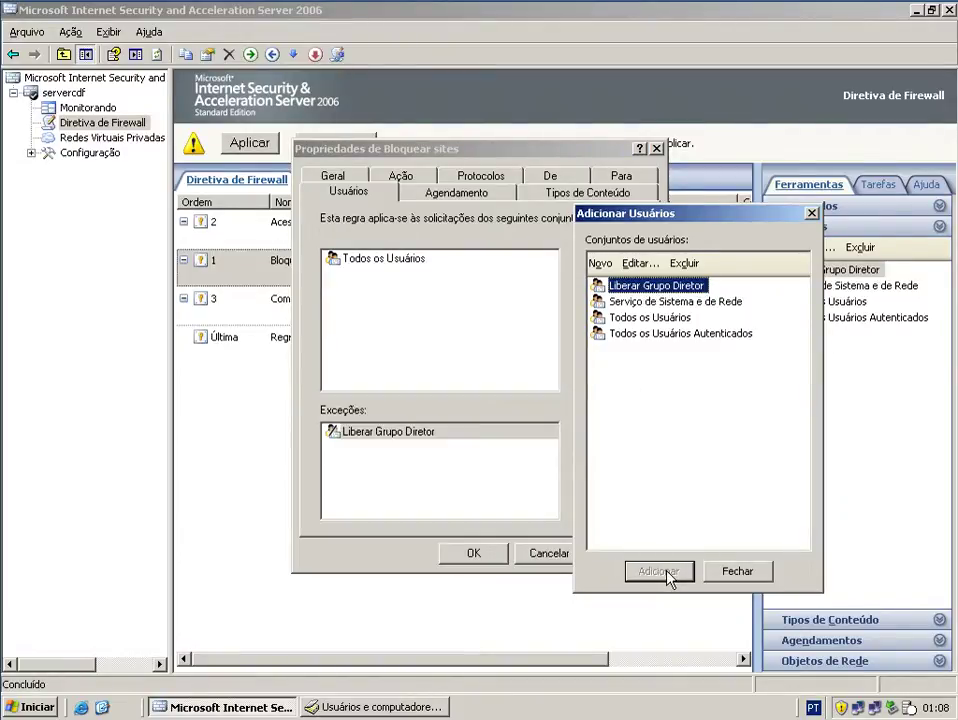
pyautogui.click(738, 571)
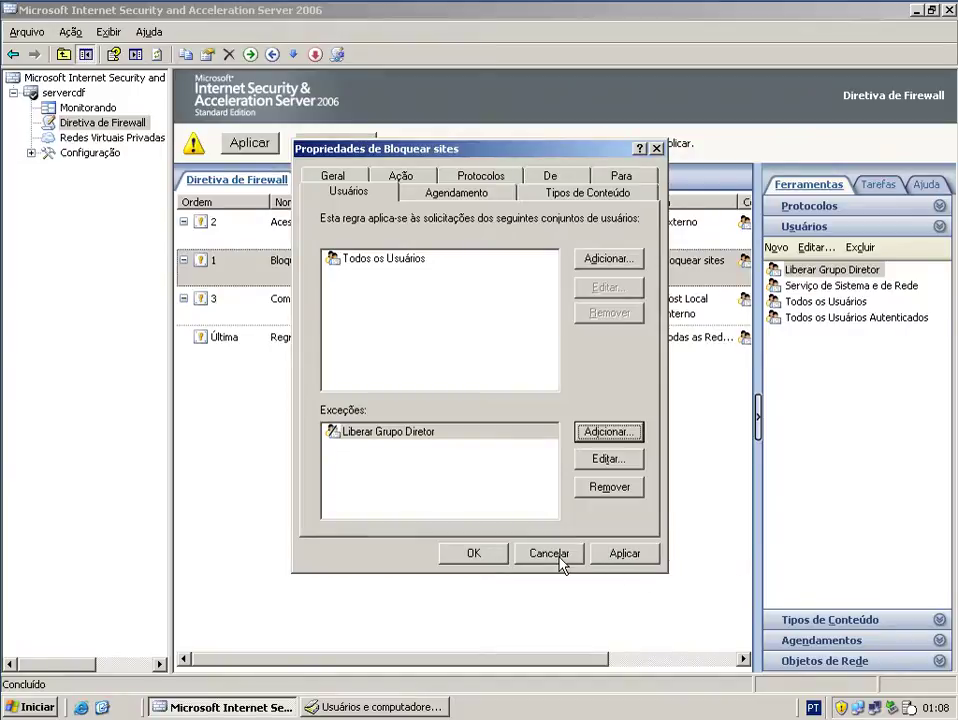
pyautogui.click(621, 555)
pyautogui.click(466, 553)
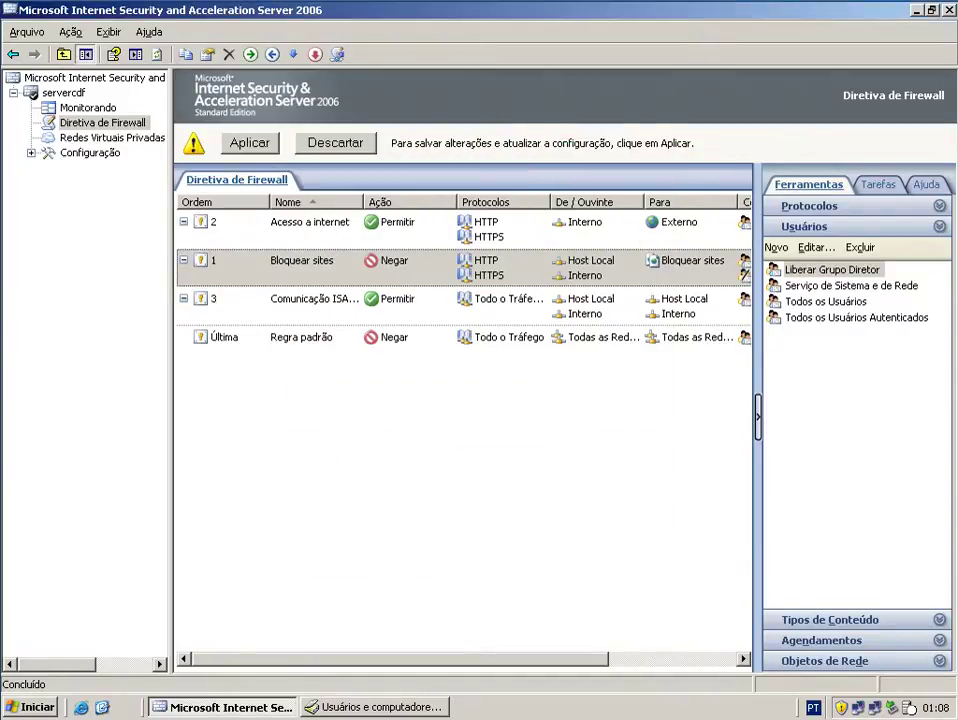
# - Apply the firewall policy changes, then switch to the Windows XP virtual machine
pyautogui.click(255, 143)
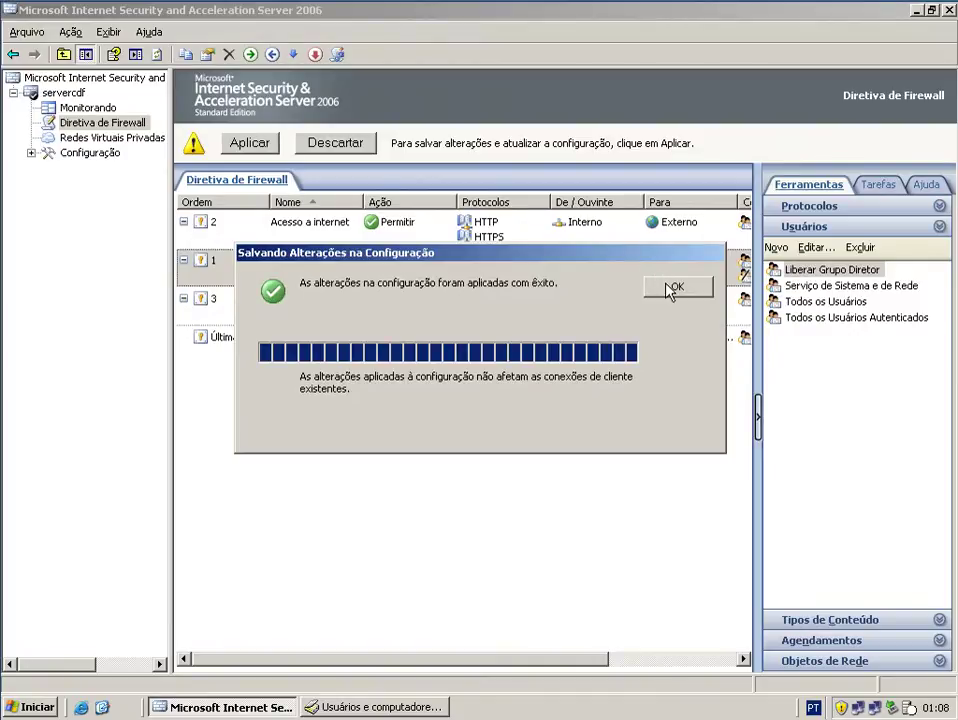
pyautogui.click(672, 286)
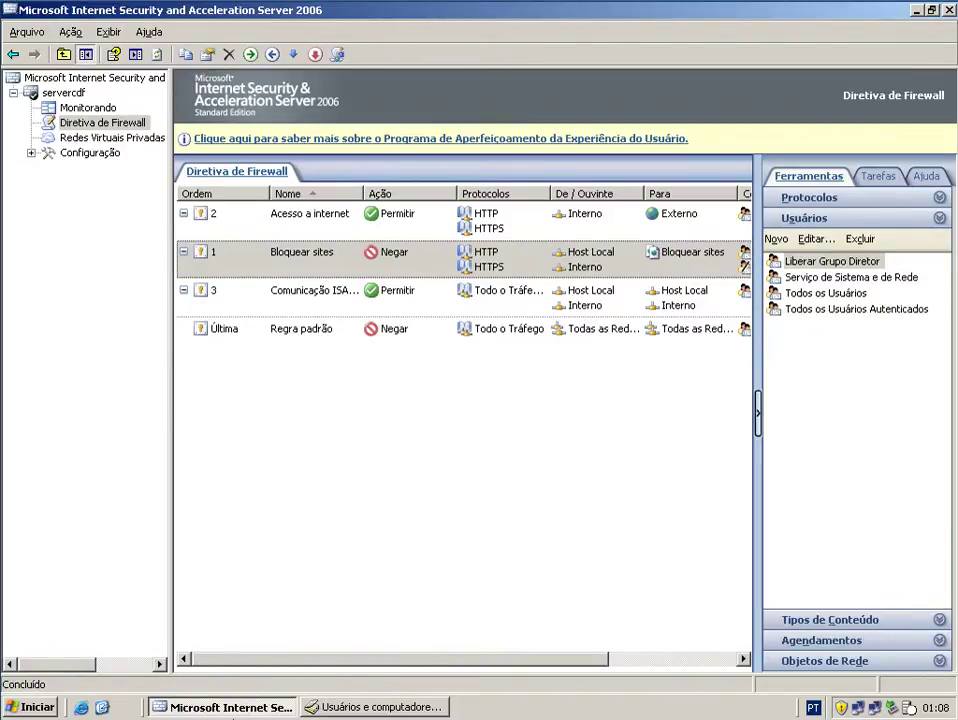
pyautogui.click(104, 700)
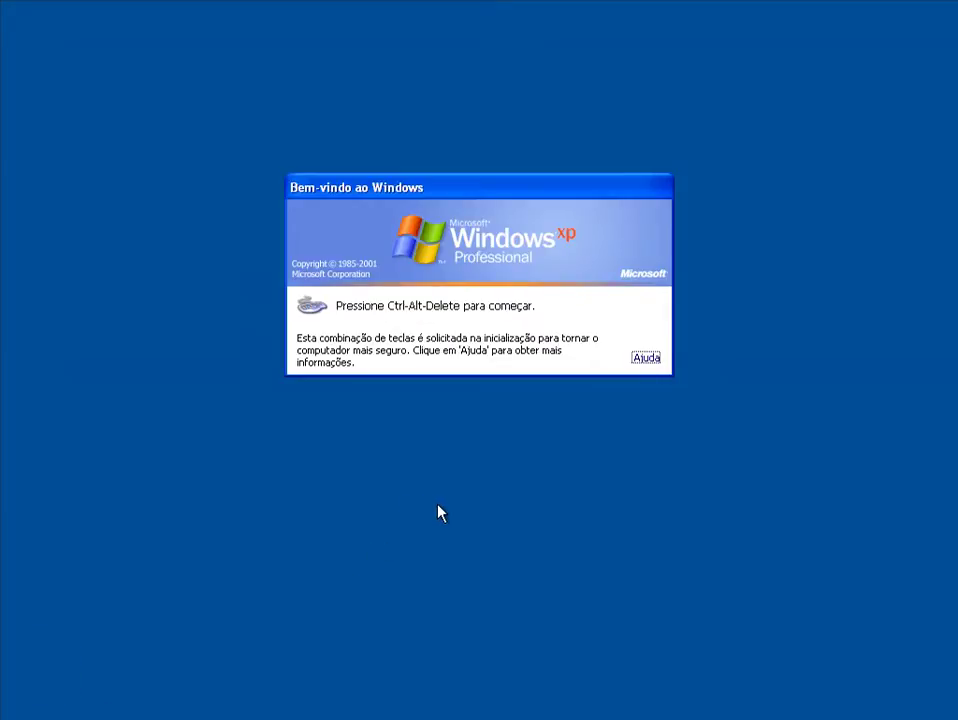
# - Log on to EMPRESACDF with the manager's domain account and its password
pyautogui.hotkey('ctrl', 'alt', 'Delete')
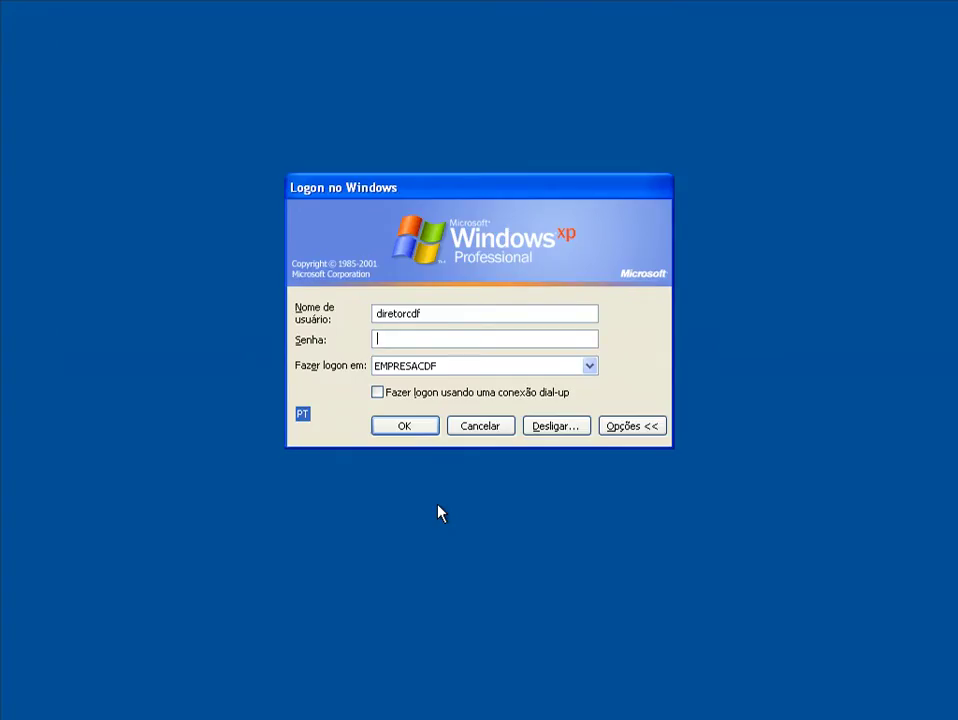
pyautogui.moveTo(406, 314); pyautogui.dragTo(335, 315)
pyautogui.write('gerente')
pyautogui.click(383, 343)
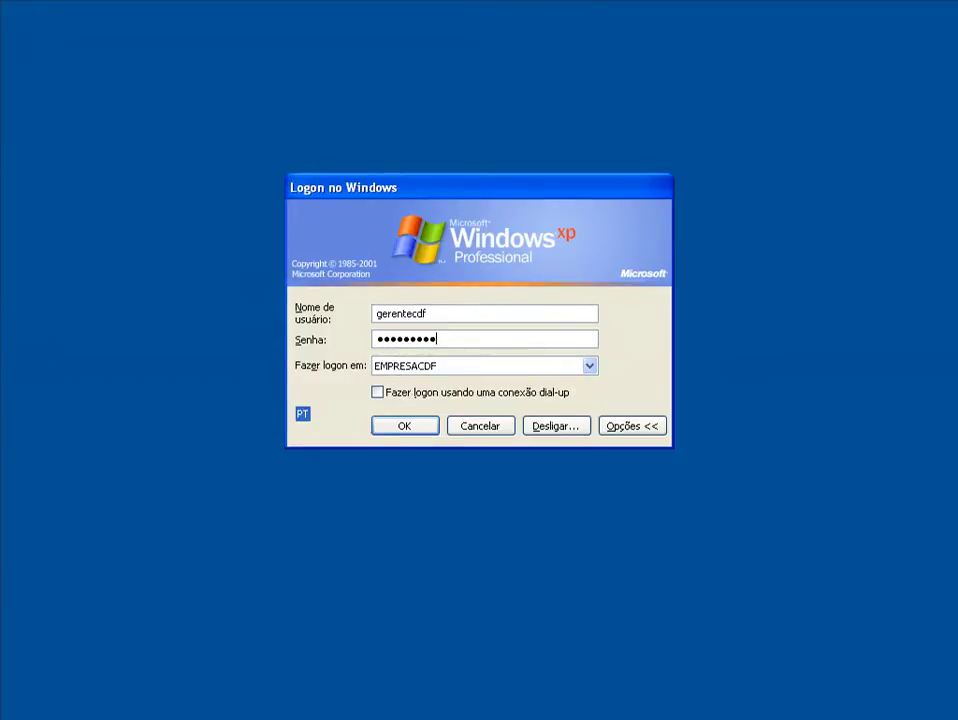
pyautogui.write('*')
pyautogui.click(428, 428)
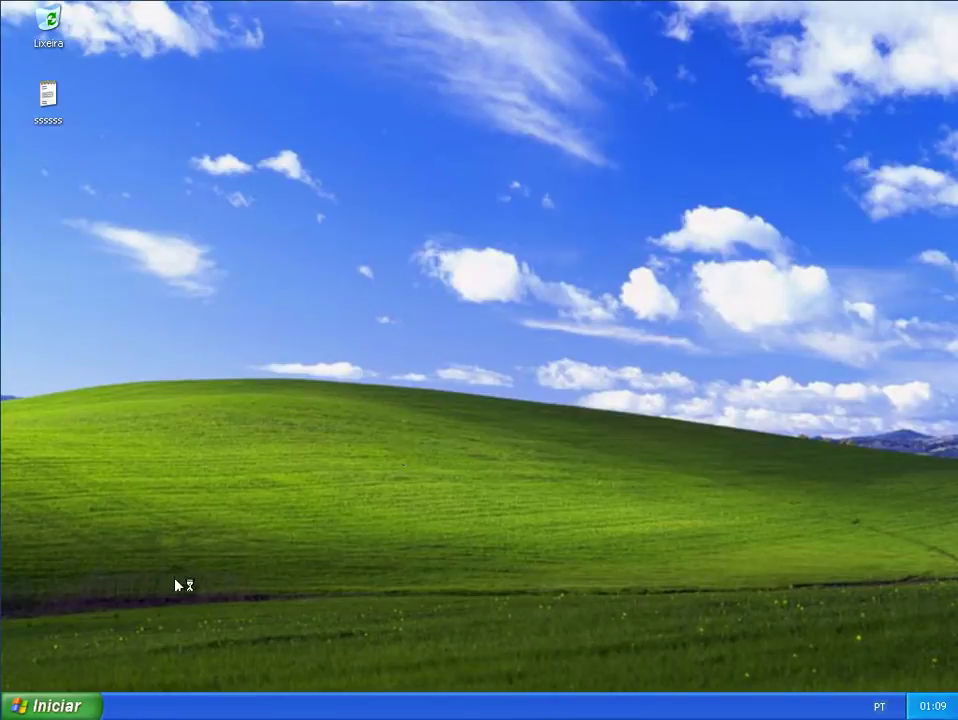
pyautogui.click(81, 706)
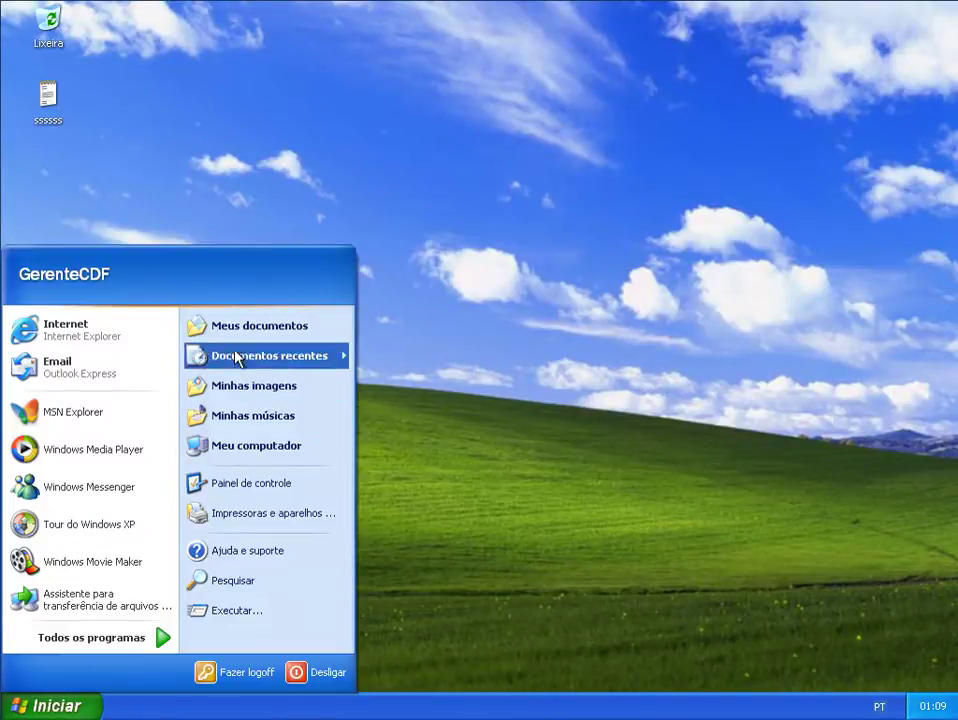
pyautogui.click(100, 337)
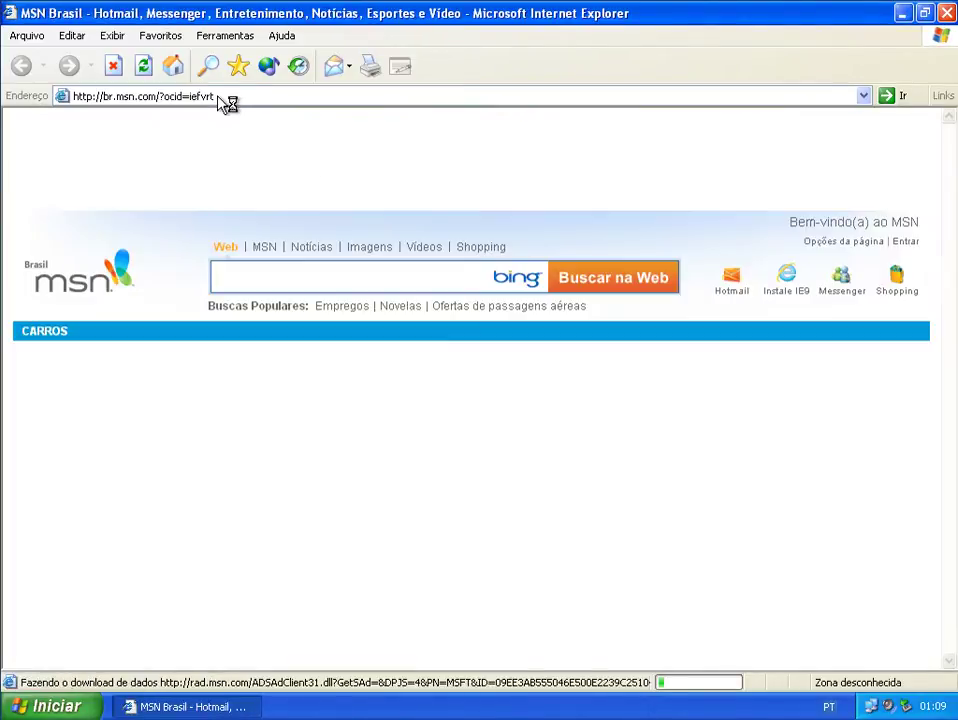
pyautogui.click(218, 96)
pyautogui.write('www')
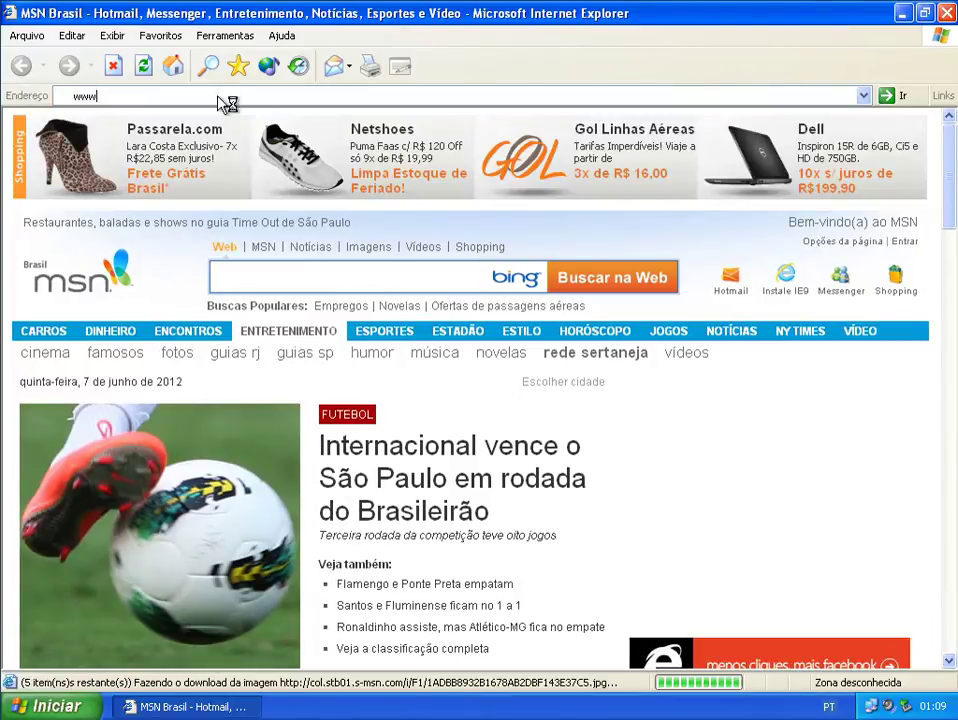
pyautogui.write('.face')
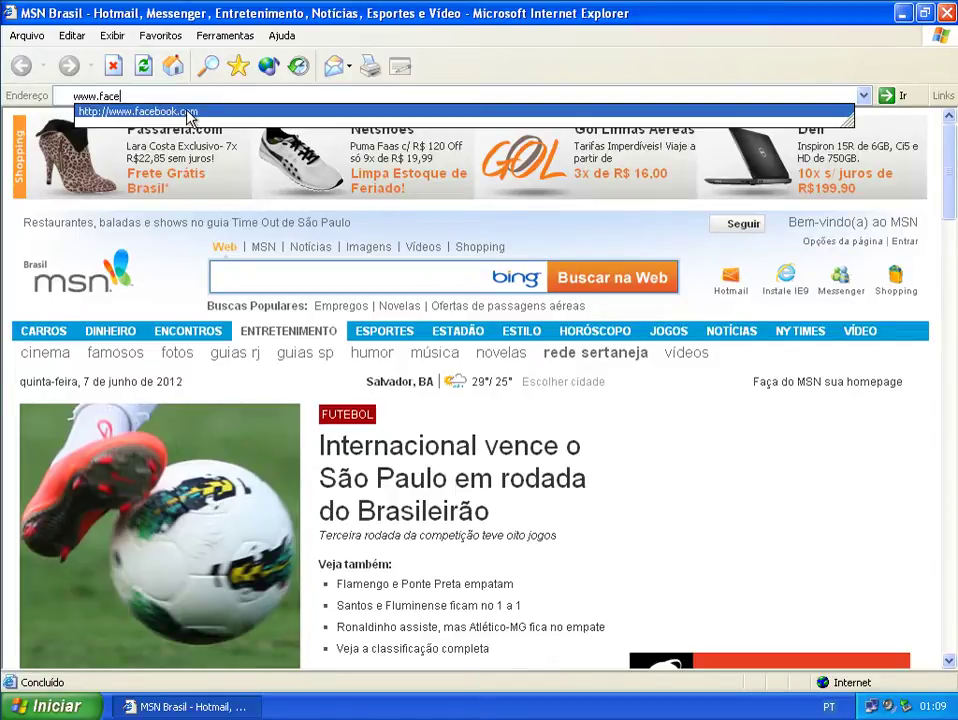
pyautogui.click(190, 116)
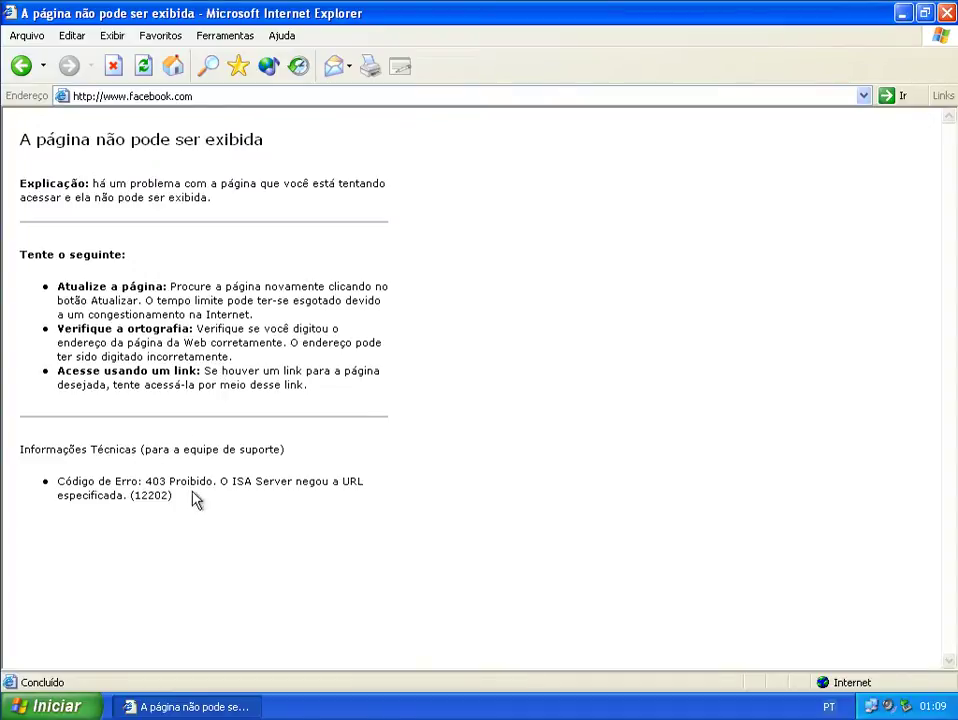
pyautogui.moveTo(216, 509); pyautogui.dragTo(43, 481)
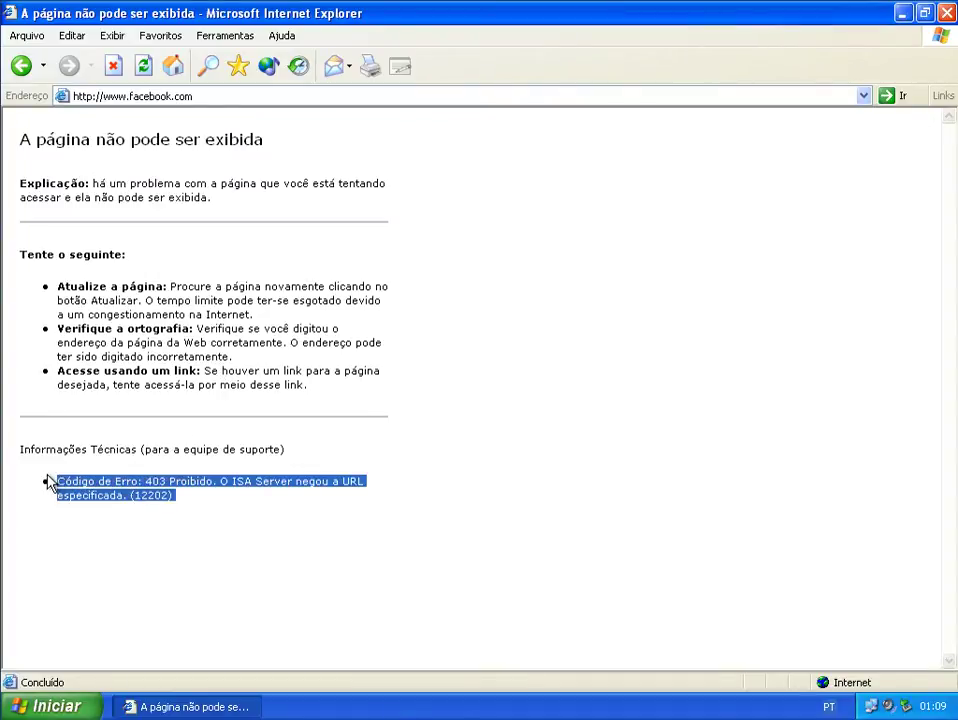
pyautogui.click(178, 549)
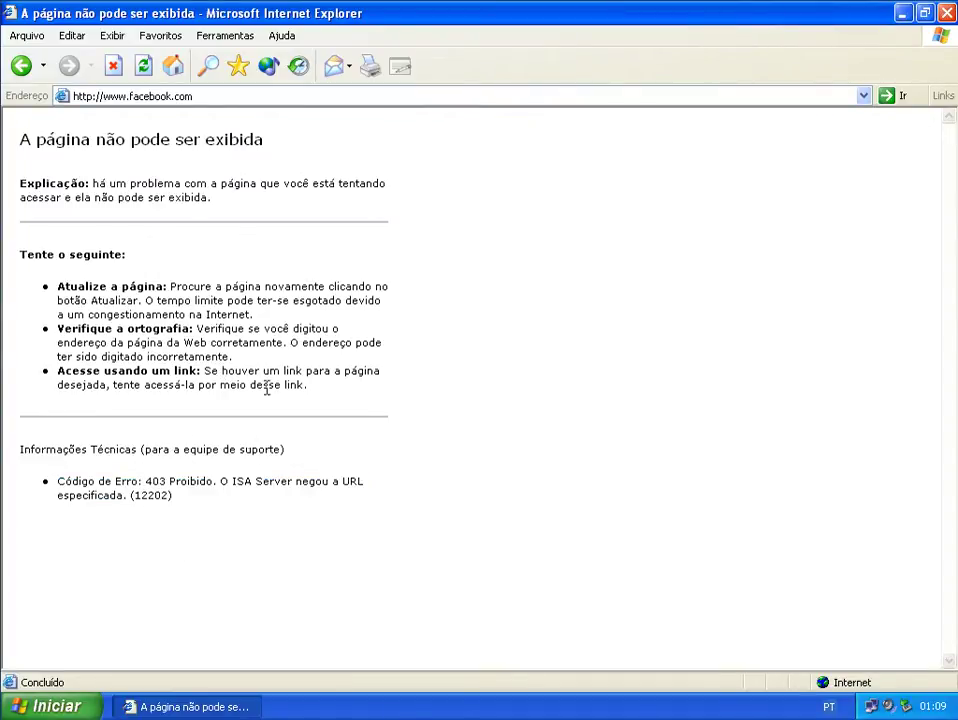
pyautogui.click(193, 101)
pyautogui.click(135, 95)
pyautogui.moveTo(135, 95); pyautogui.dragTo(258, 94)
pyautogui.press('BackSpace')
pyautogui.press('BackSpace')
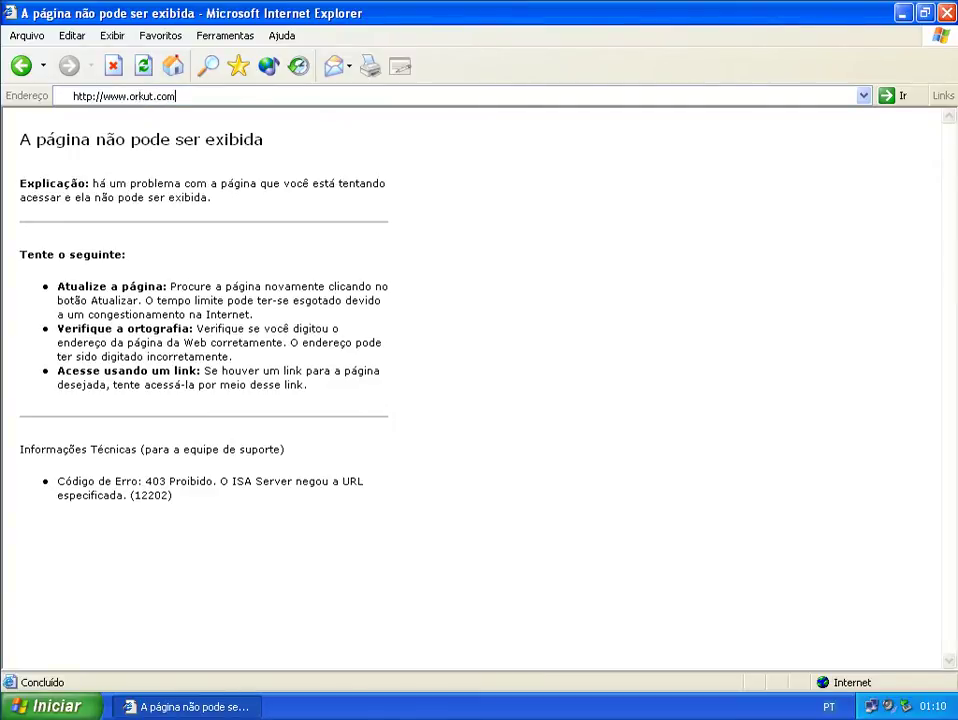
pyautogui.press('Return')
pyautogui.click(186, 96)
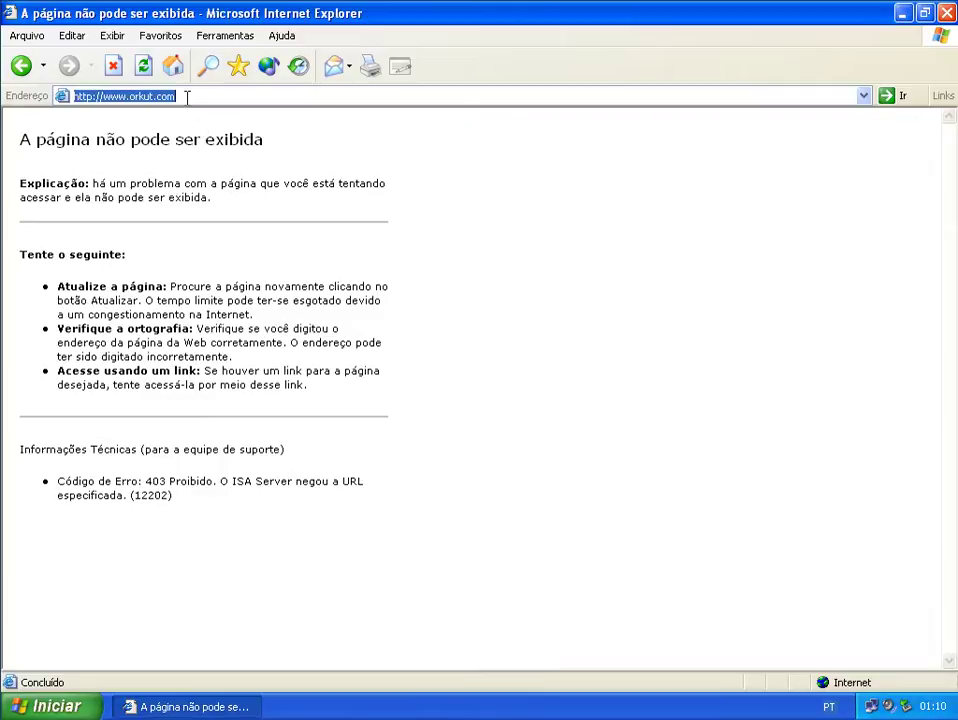
# - Log off the manager's Windows session
pyautogui.click(70, 705)
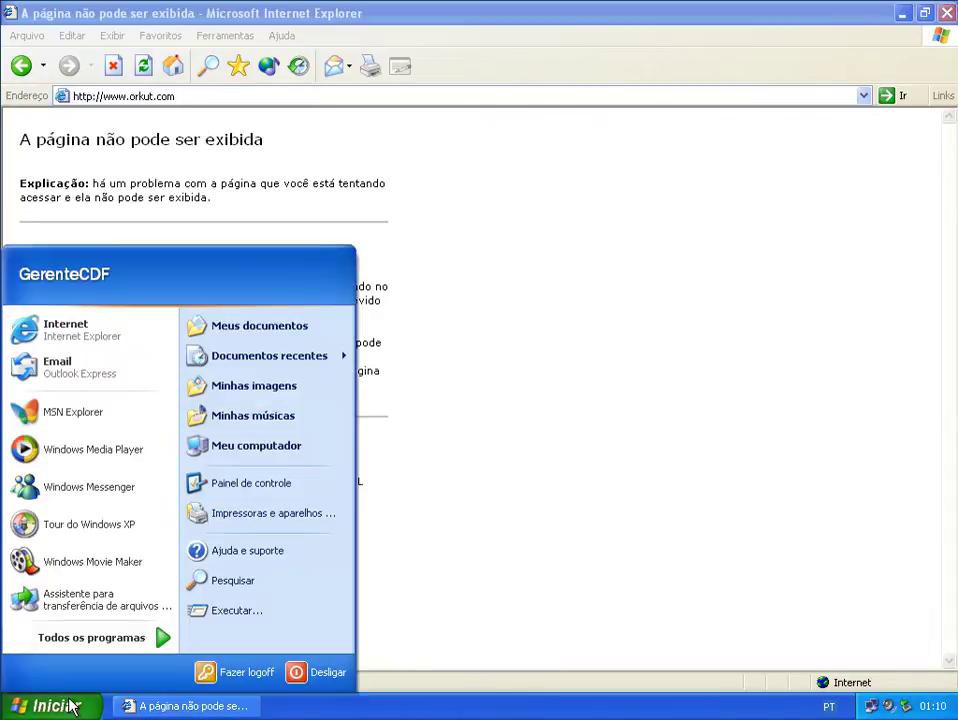
pyautogui.click(210, 676)
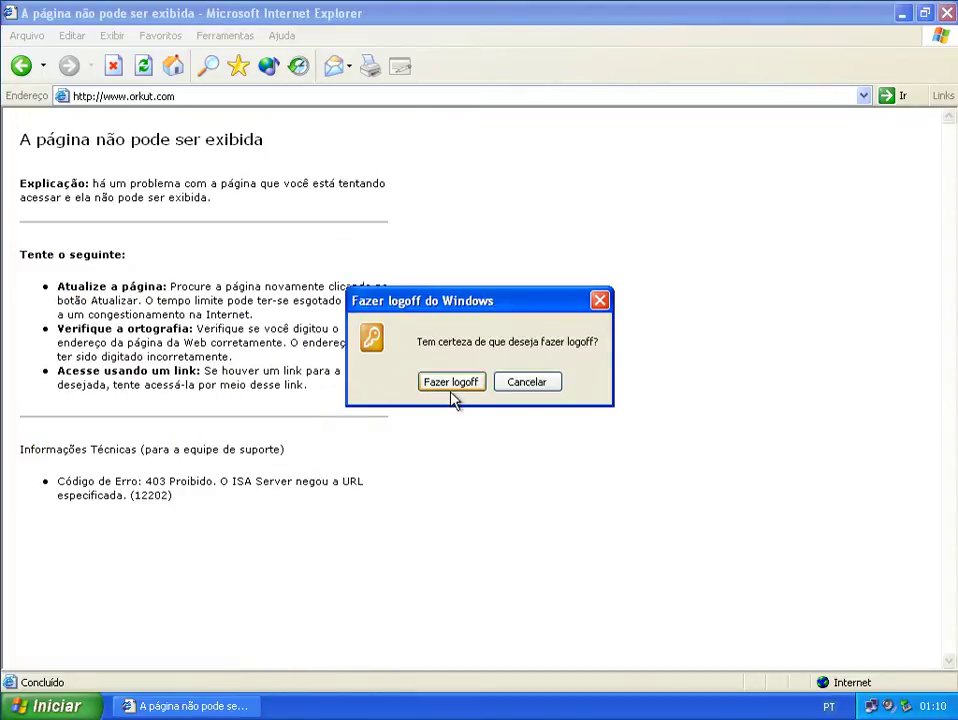
pyautogui.click(450, 388)
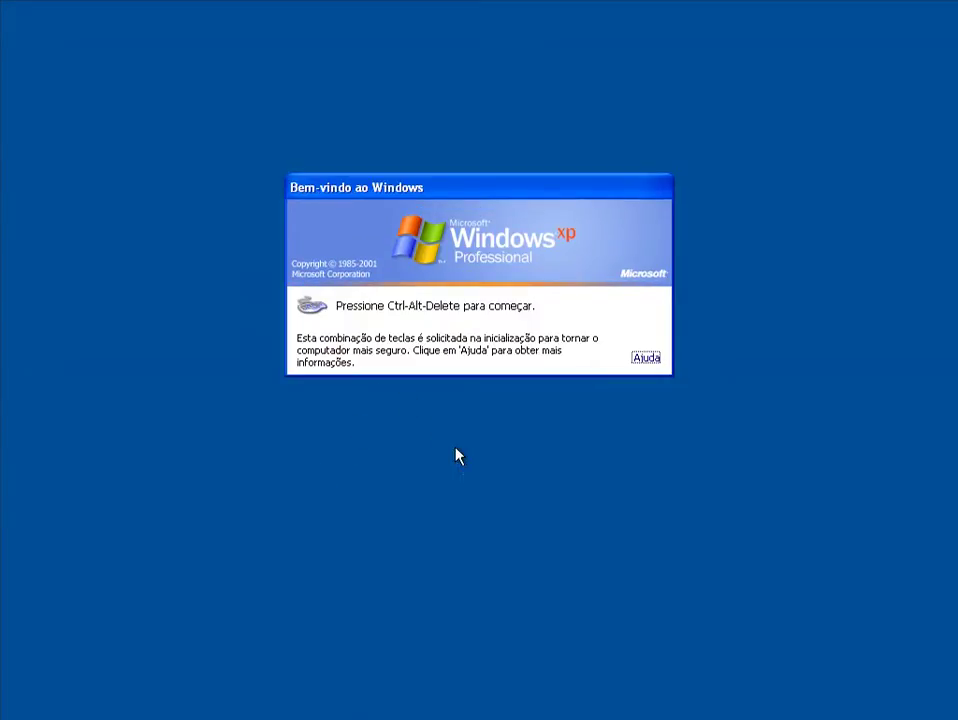
# - Log back on to EMPRESACDF with the director's domain account and its password
pyautogui.hotkey('ctrl', 'alt', 'Delete')
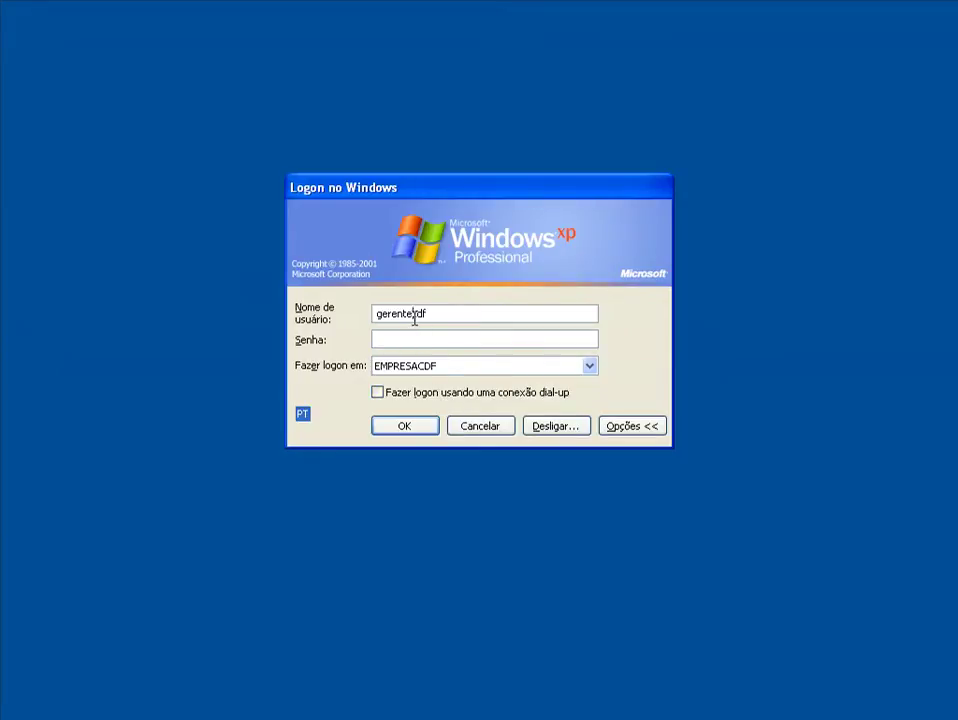
pyautogui.moveTo(413, 314); pyautogui.dragTo(341, 330)
pyautogui.write('diretor')
pyautogui.click(386, 333)
pyautogui.write('*')
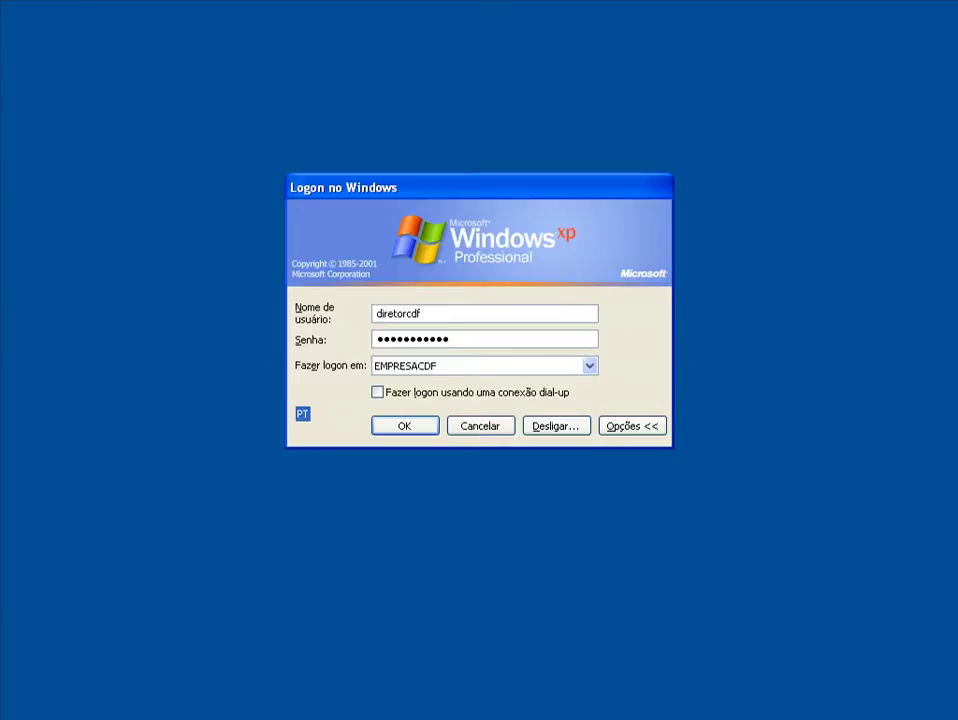
pyautogui.click(396, 425)
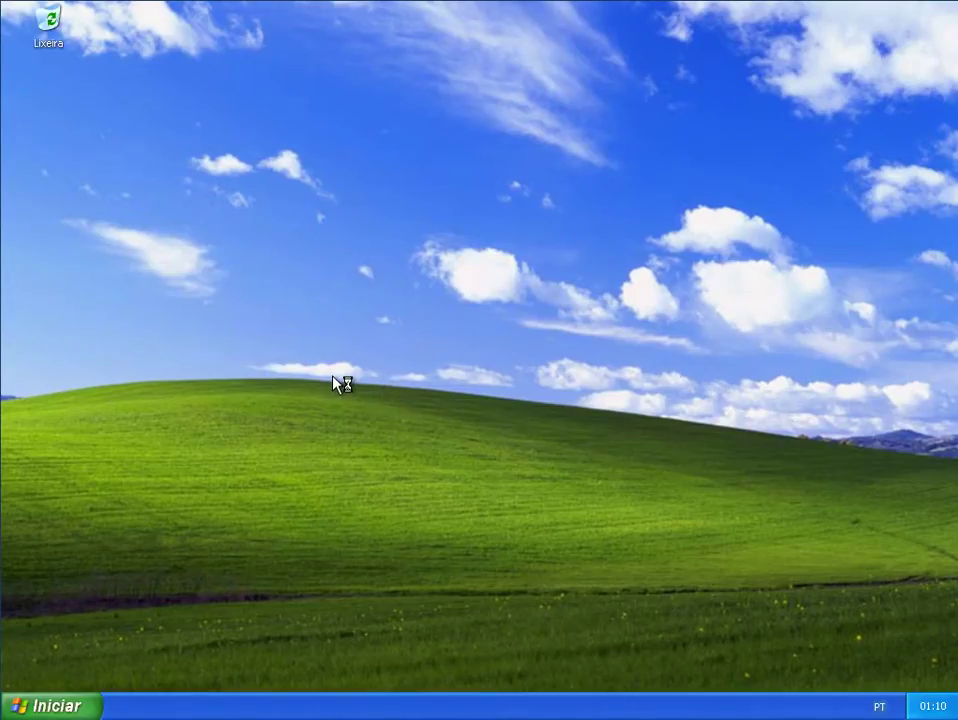
pyautogui.click(71, 704)
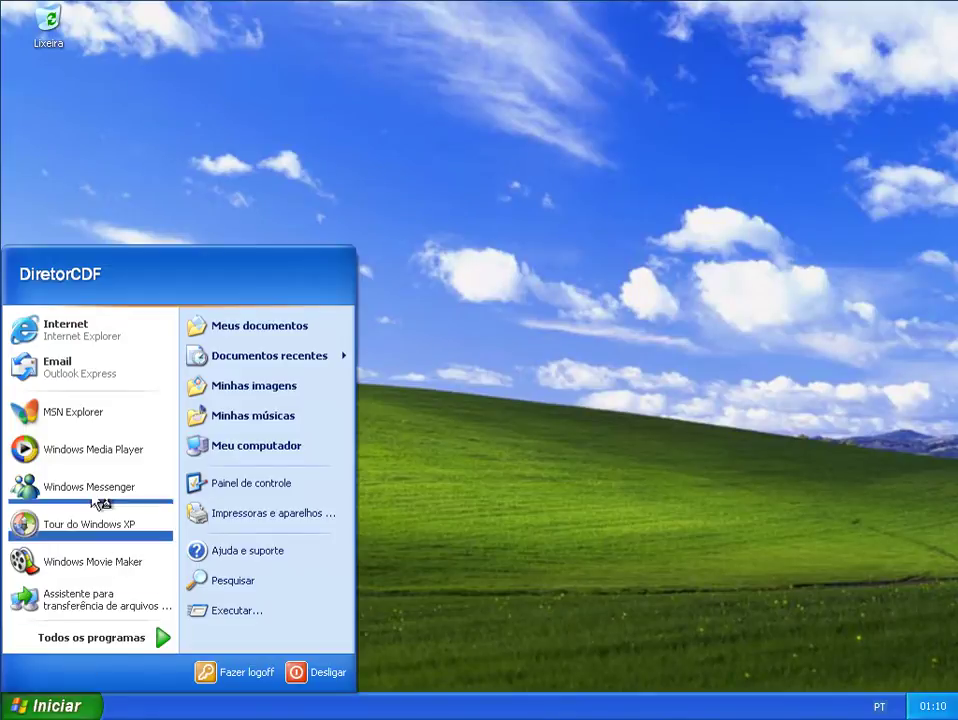
pyautogui.click(86, 342)
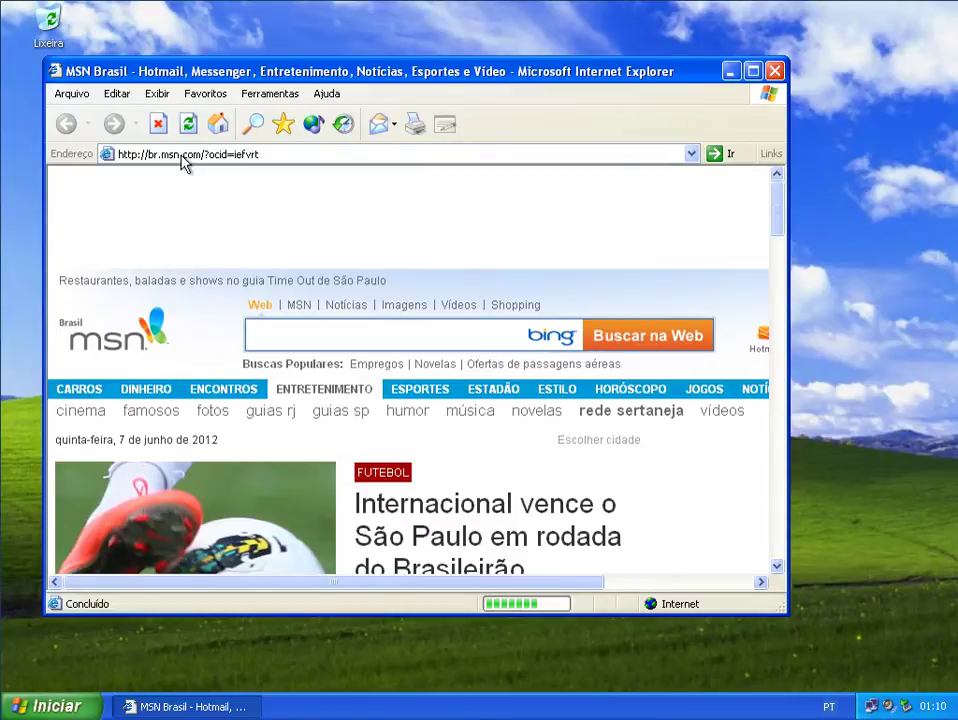
pyautogui.click(183, 156)
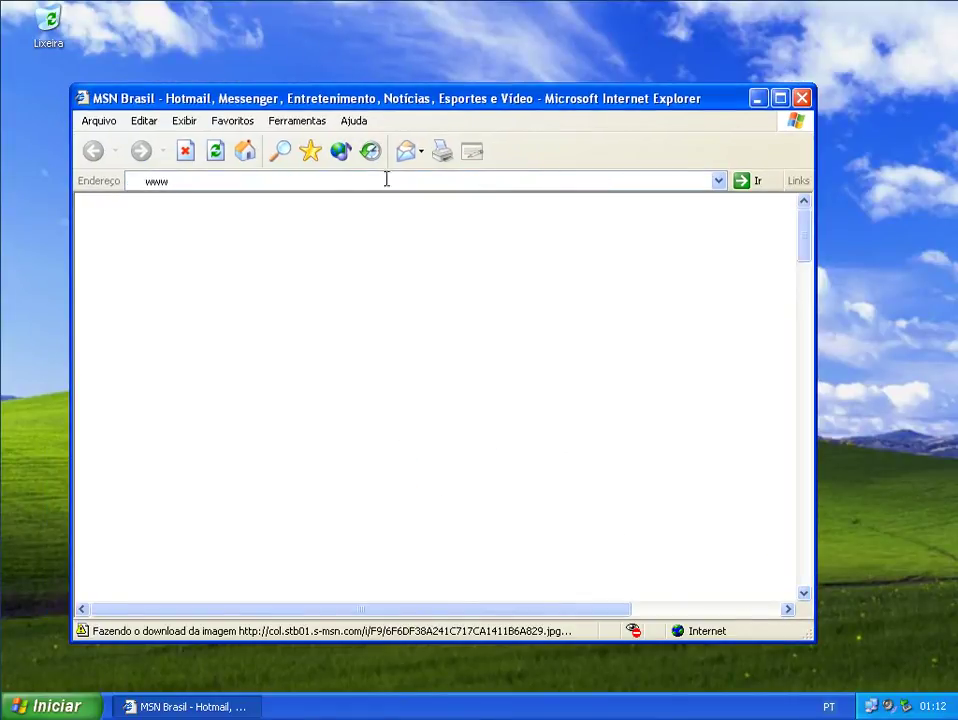
pyautogui.write('.fa')
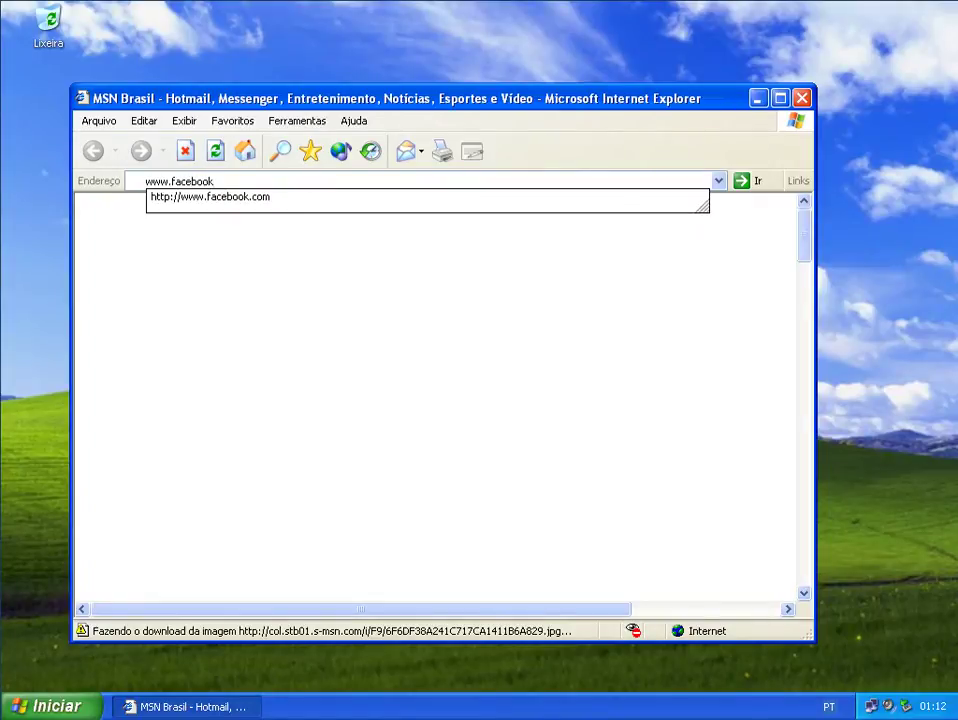
pyautogui.write('cebook')
pyautogui.press('Down')
pyautogui.press('Return')
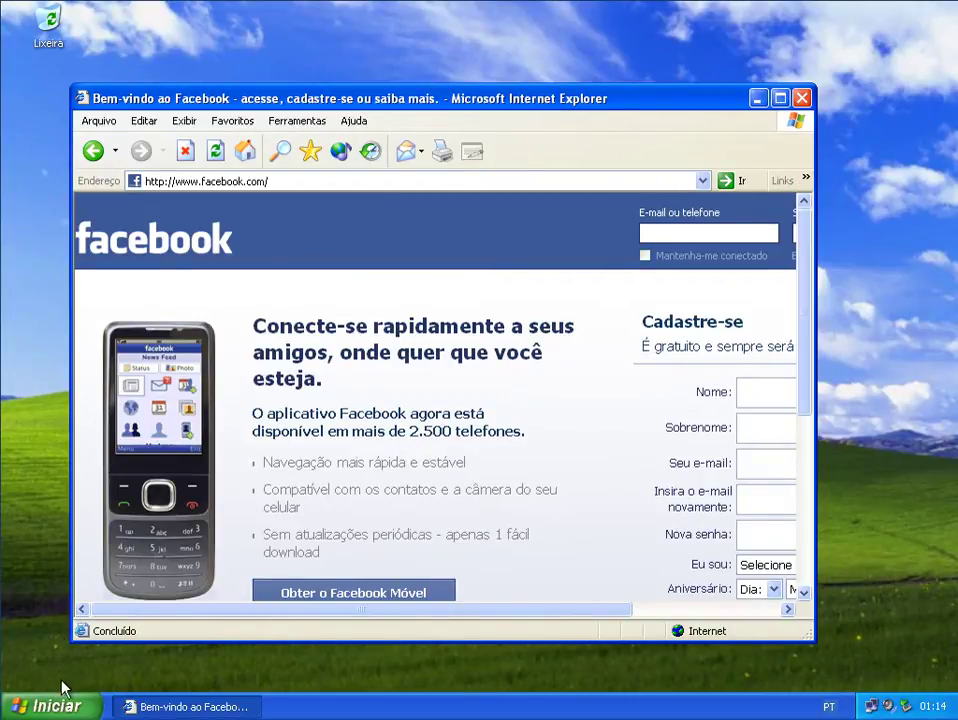
pyautogui.press('super')
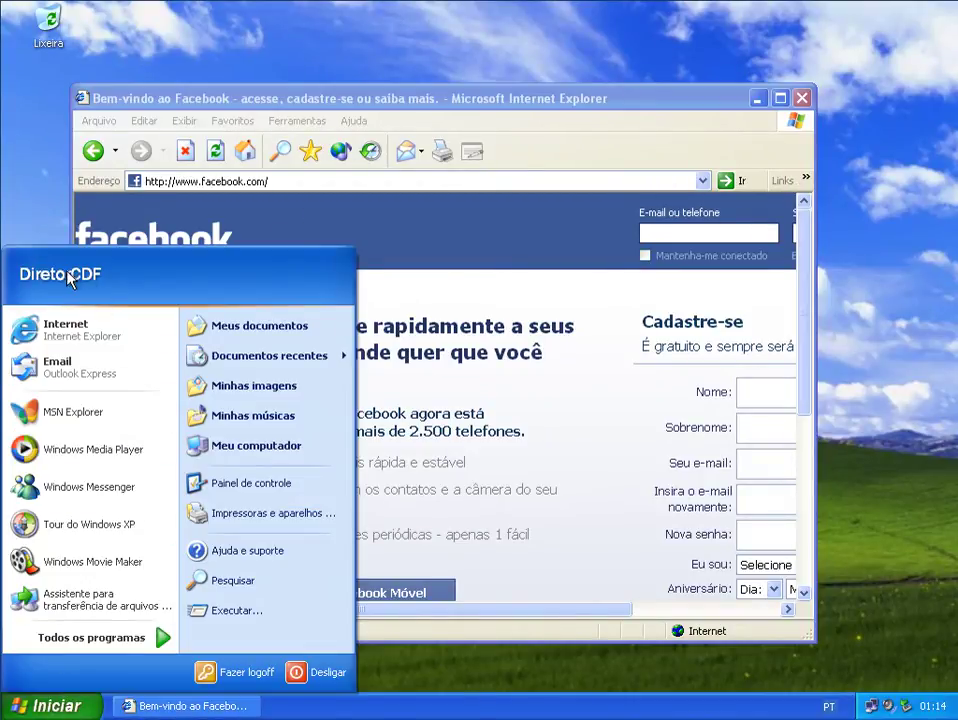
# - Close the Facebook window, log off the director's XP session, and switch to the Windows Server 2003 VM
pyautogui.click(656, 96)
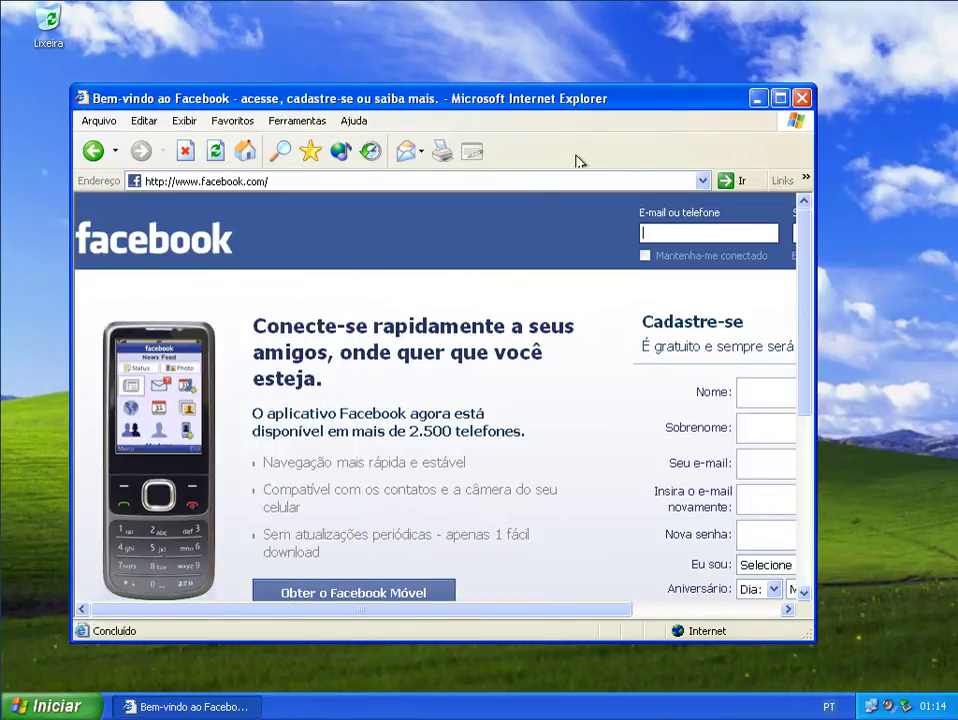
pyautogui.click(802, 98)
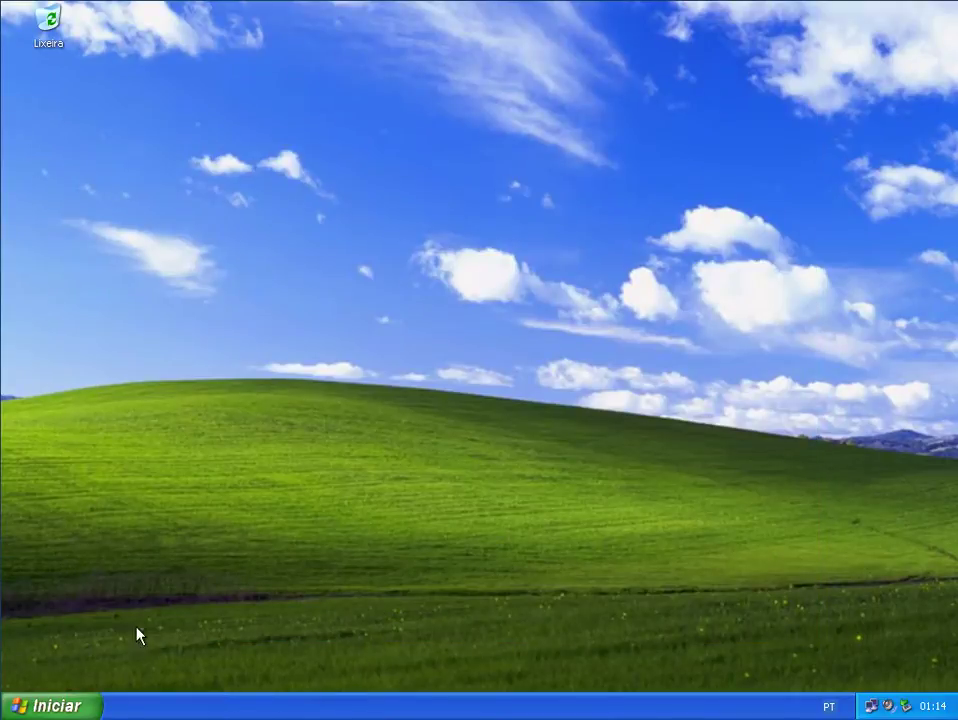
pyautogui.click(48, 706)
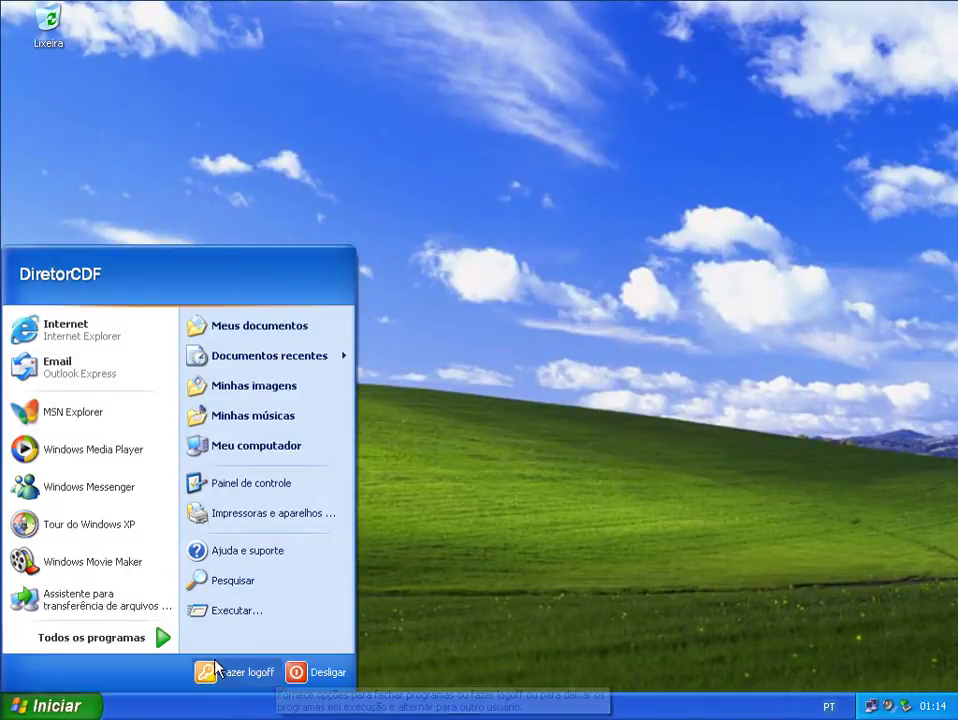
pyautogui.click(216, 668)
pyautogui.click(455, 386)
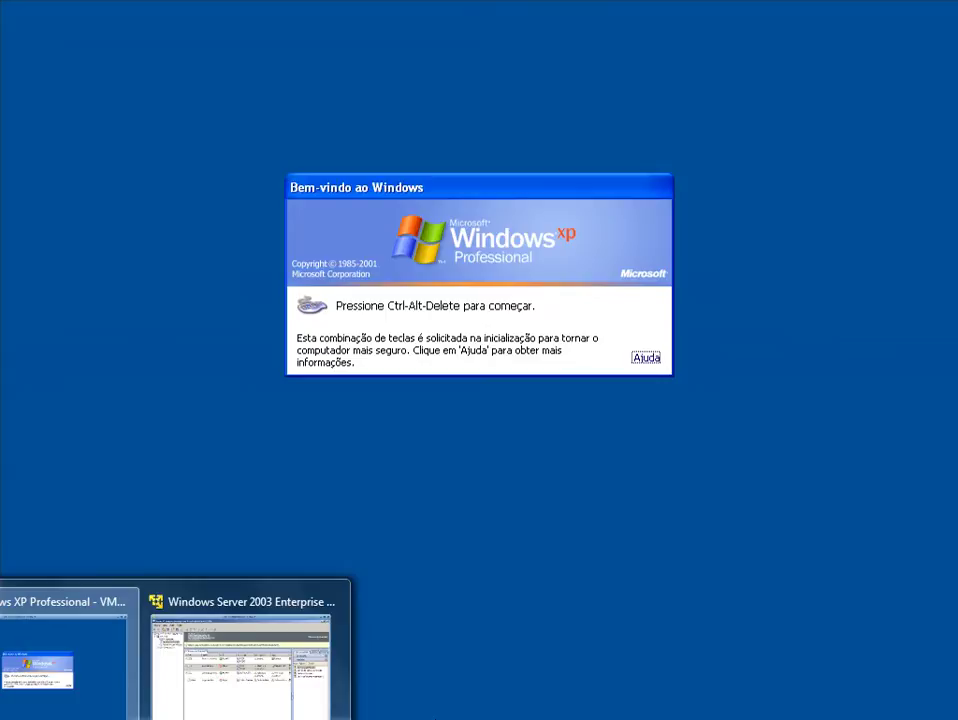
pyautogui.click(191, 699)
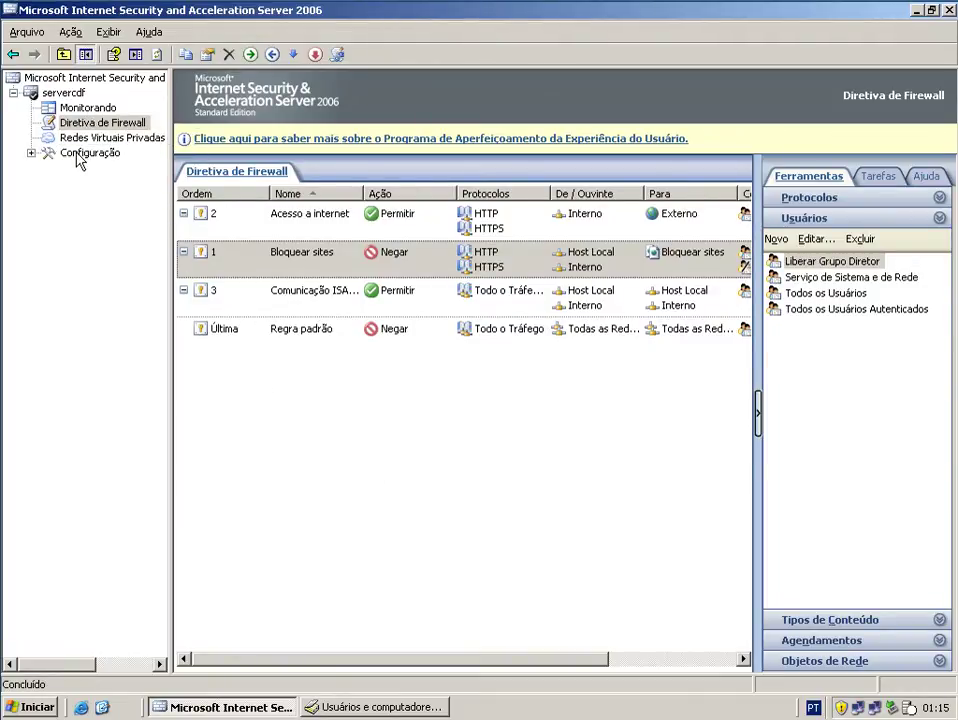
# - Set the C: cache drive's maximum size to 10 MB in Configuração > Cache
pyautogui.click(84, 153)
pyautogui.click(31, 153)
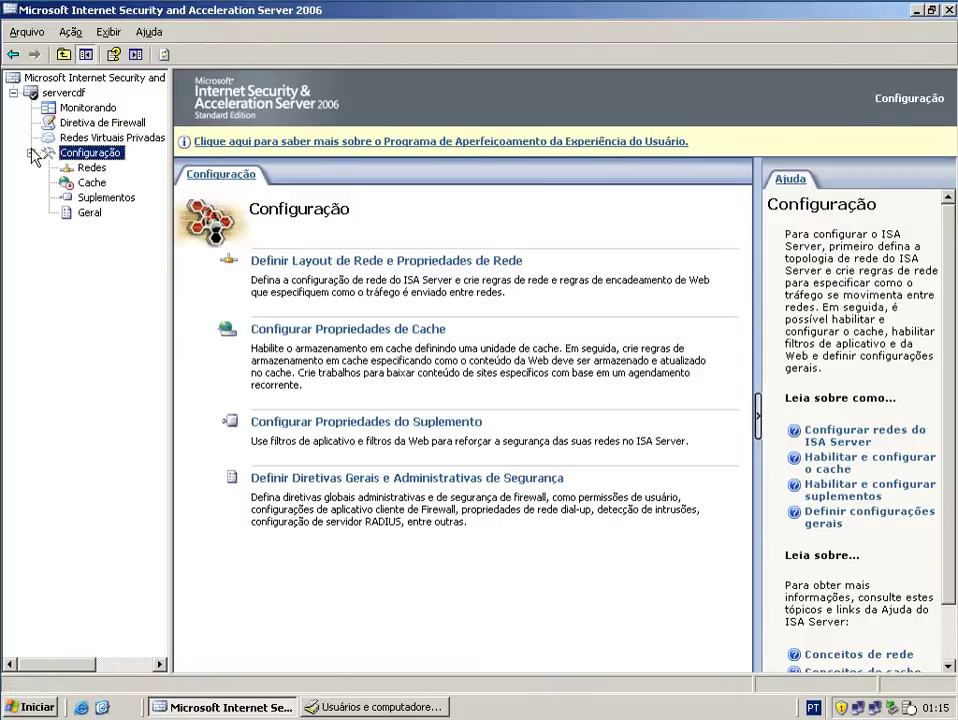
pyautogui.click(92, 184)
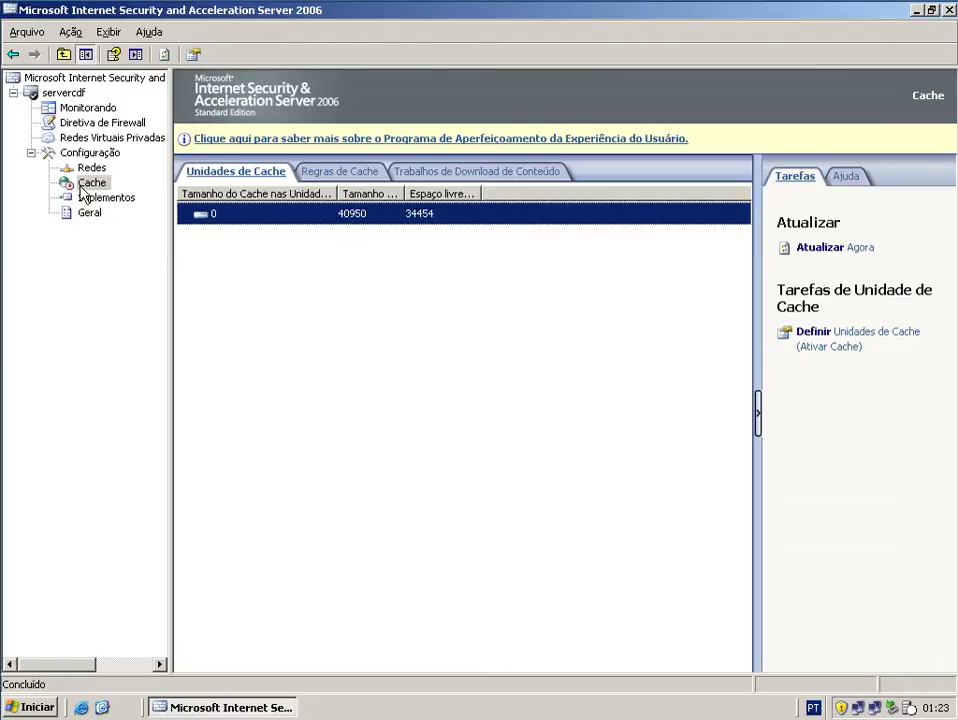
pyautogui.doubleClick(257, 218)
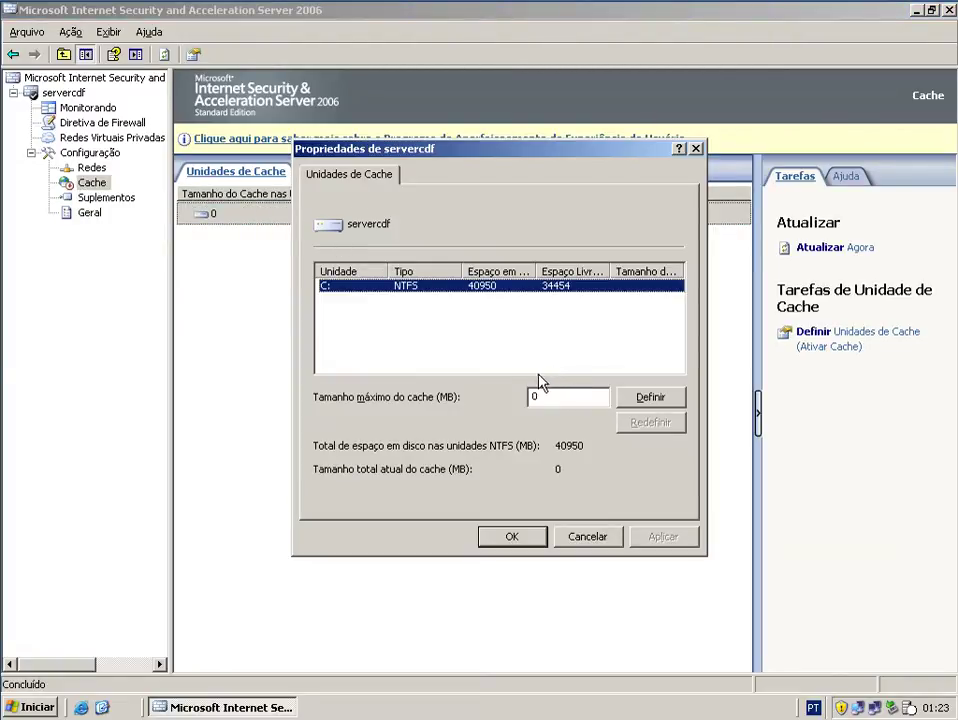
pyautogui.doubleClick(573, 396)
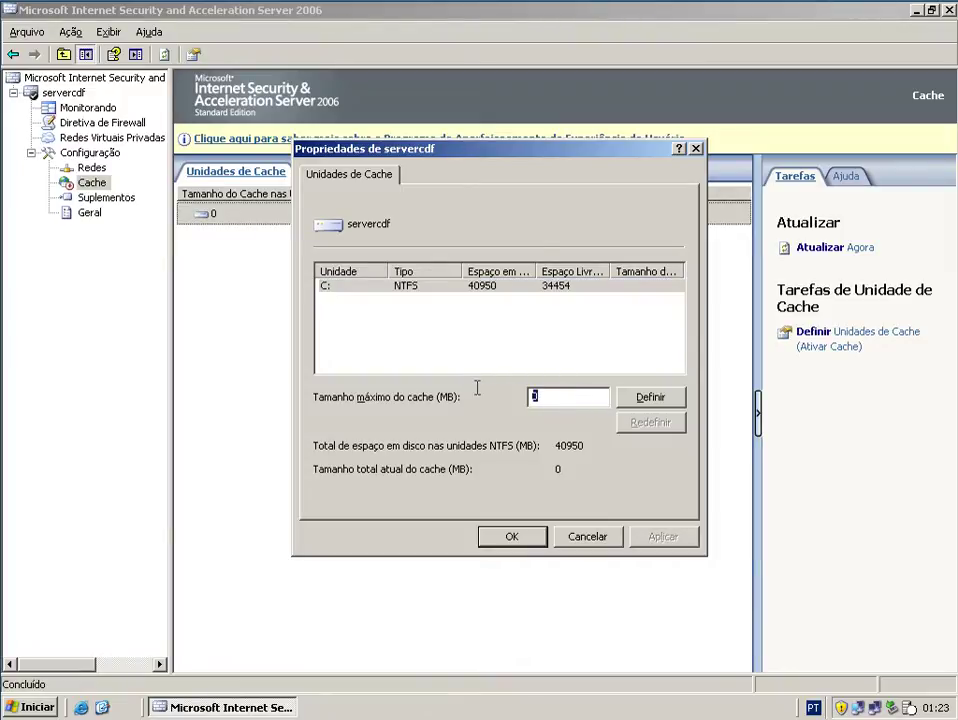
pyautogui.write('10')
pyautogui.click(650, 397)
pyautogui.click(665, 537)
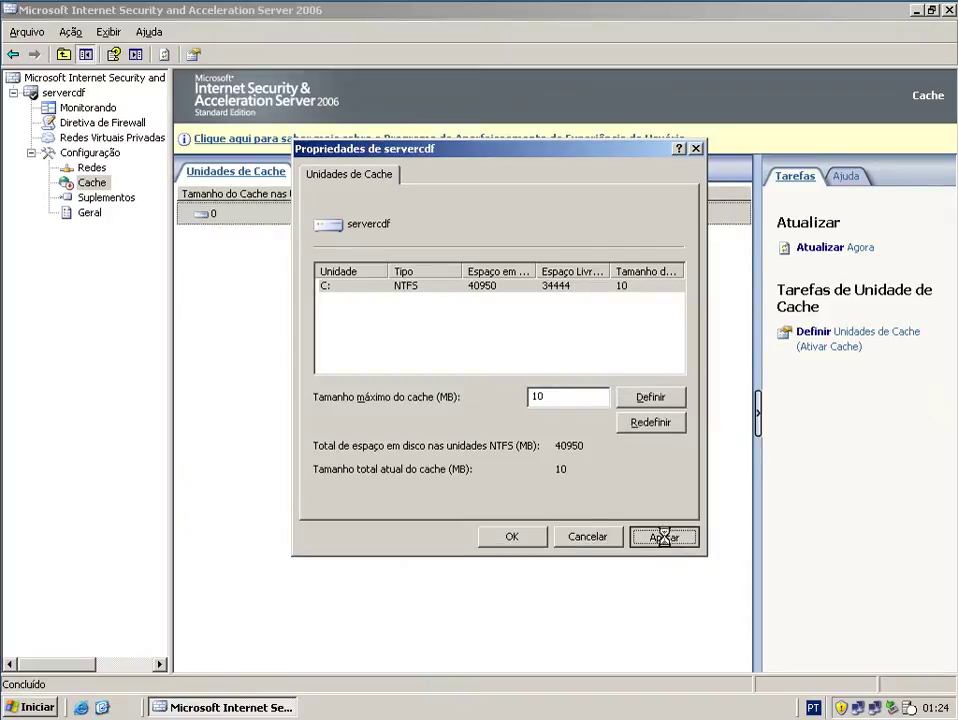
pyautogui.click(512, 536)
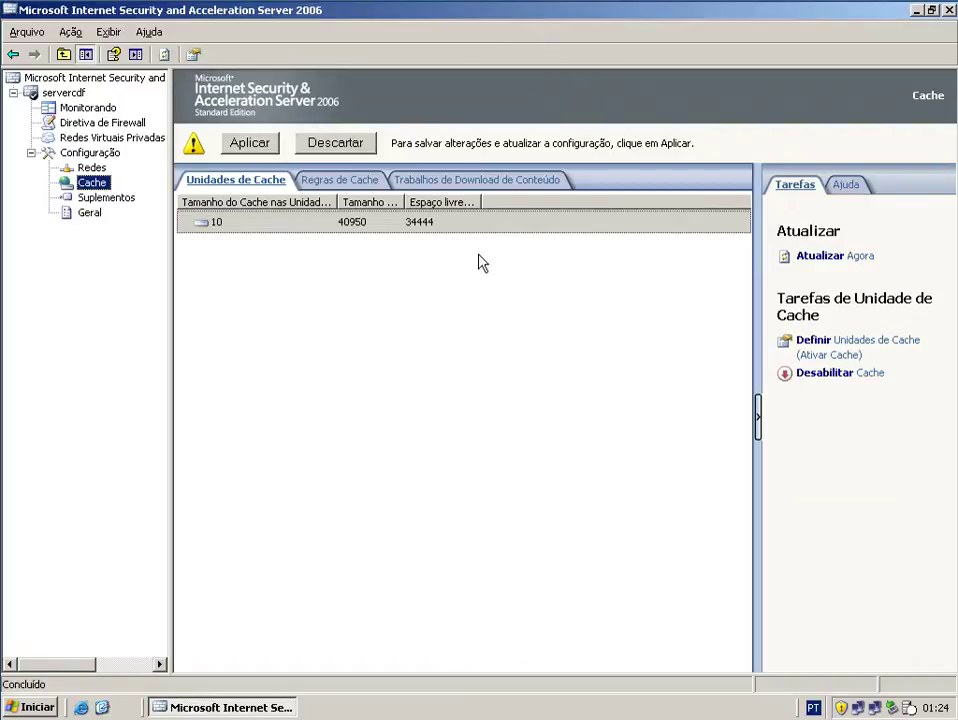
# - Apply the pending cache configuration changes to the server without restarting services
pyautogui.click(257, 144)
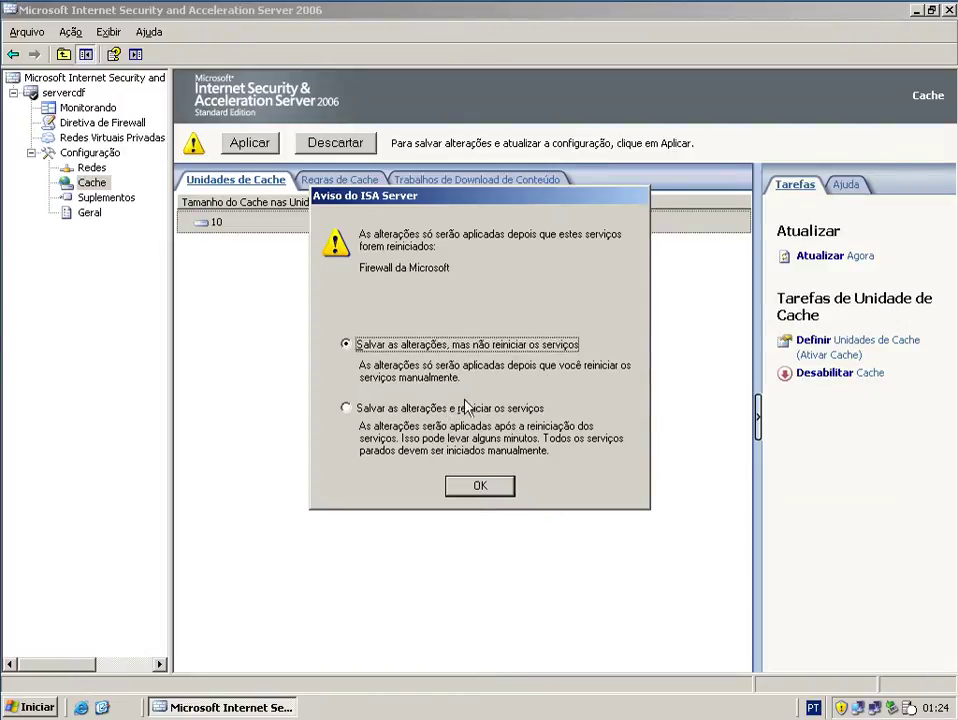
pyautogui.click(455, 485)
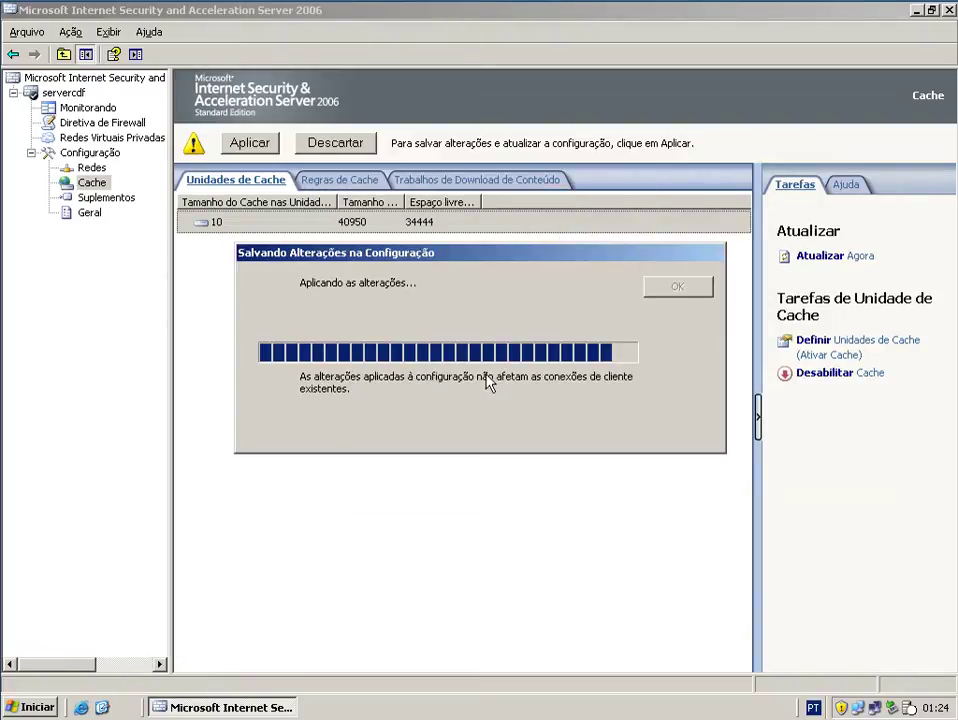
pyautogui.click(680, 291)
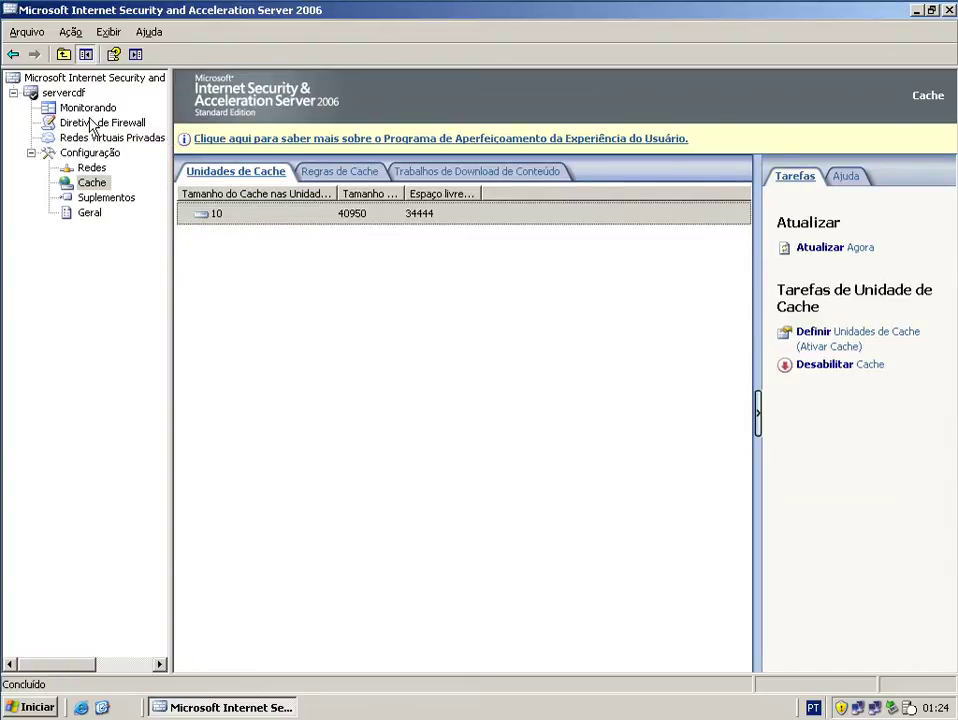
# - Open Configurar Log de Proxy da Web from the Monitorando view
pyautogui.click(88, 108)
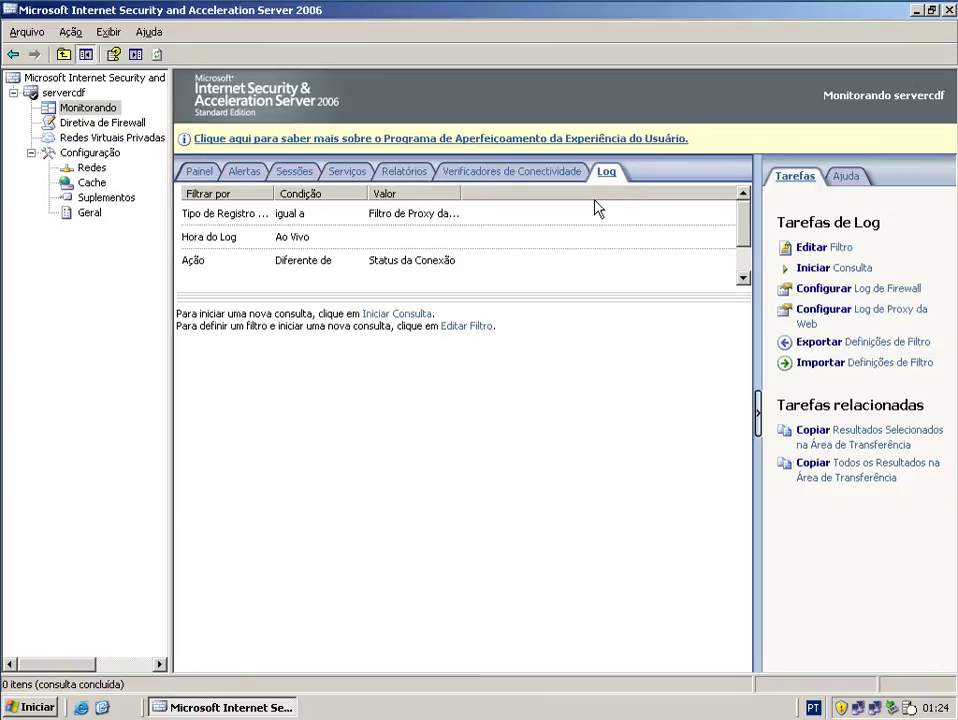
pyautogui.click(829, 322)
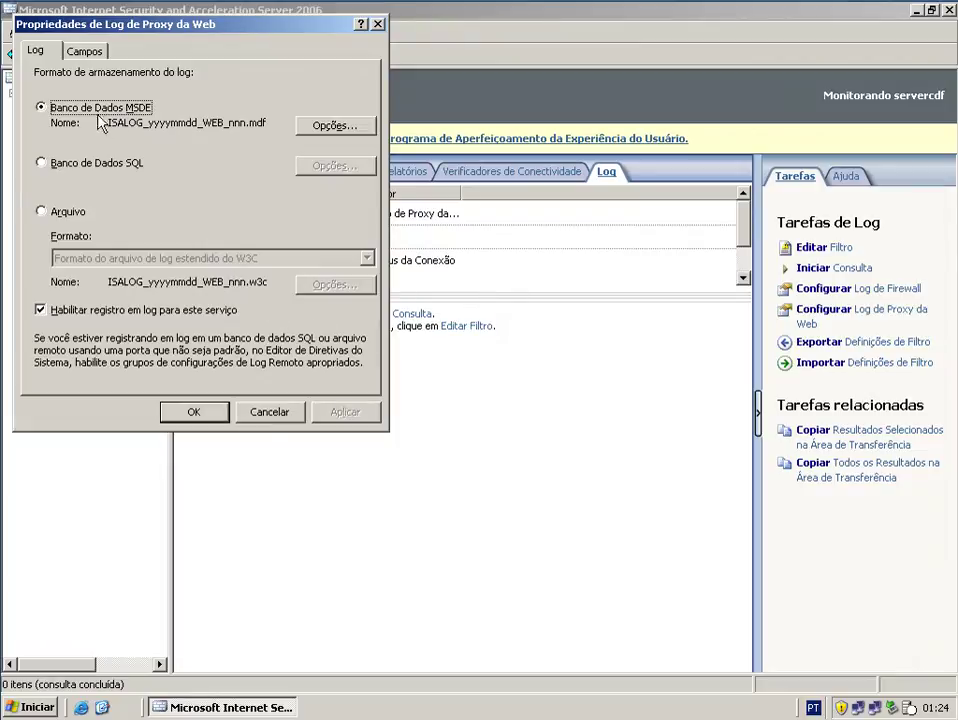
# - Switch web proxy logging to Arquivo (W3C extended format) and save the configuration
pyautogui.click(55, 212)
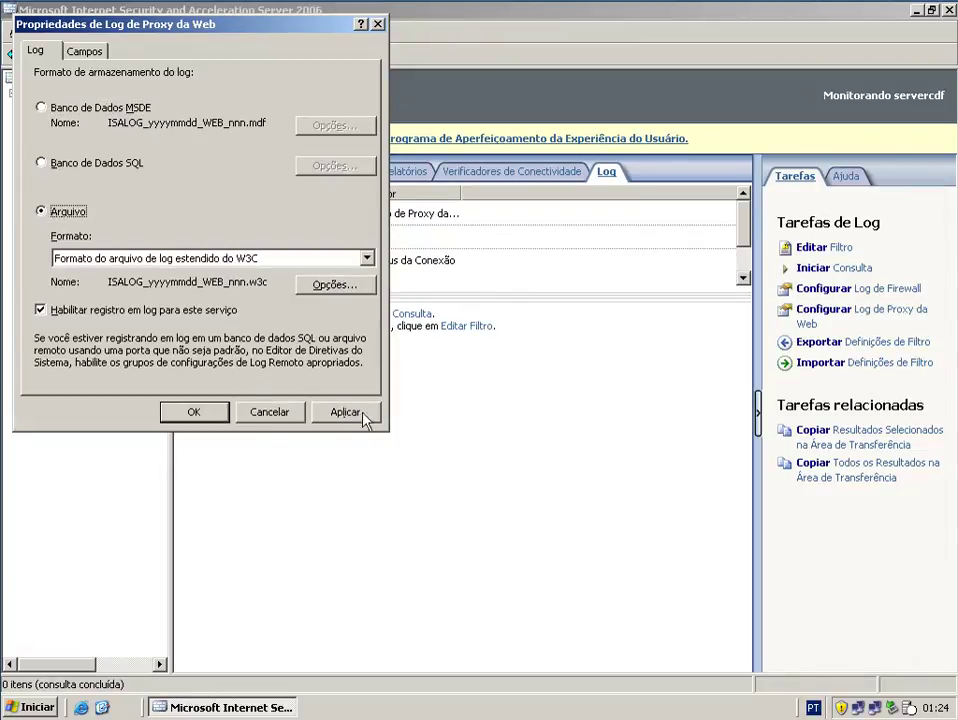
pyautogui.click(363, 415)
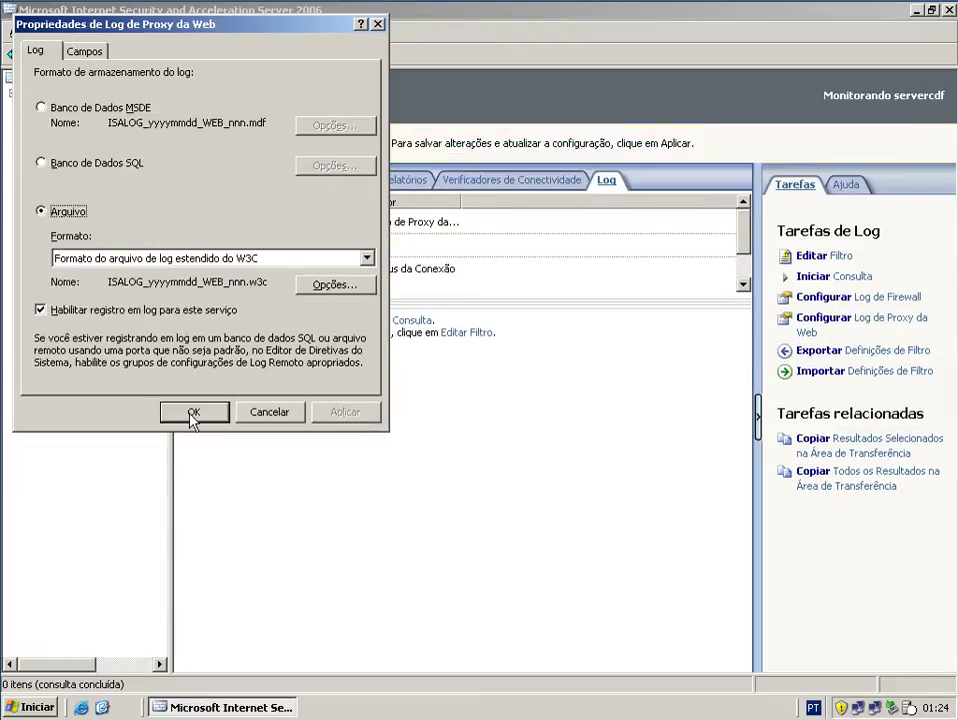
pyautogui.click(193, 413)
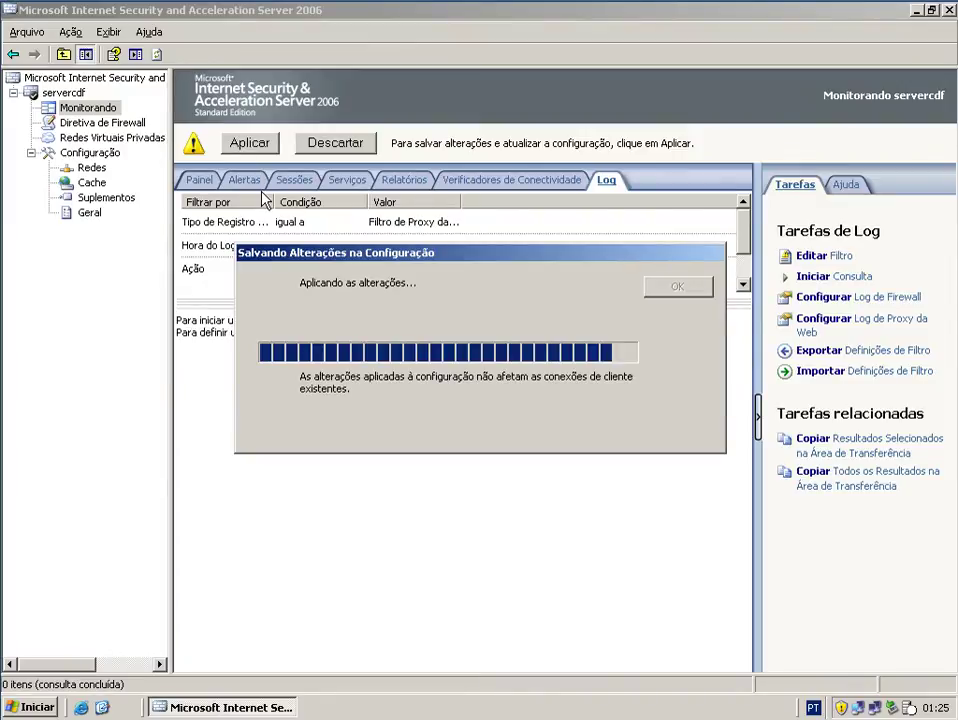
pyautogui.click(675, 290)
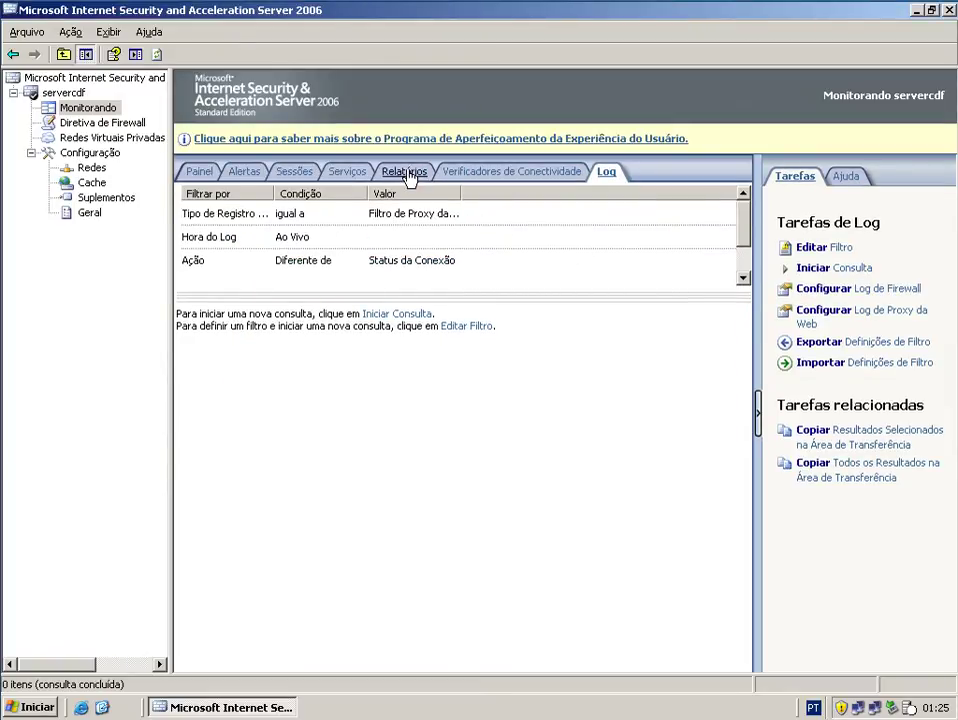
# - Start a new report job named 'Gerar relatórios' from the Relatórios page
pyautogui.click(404, 175)
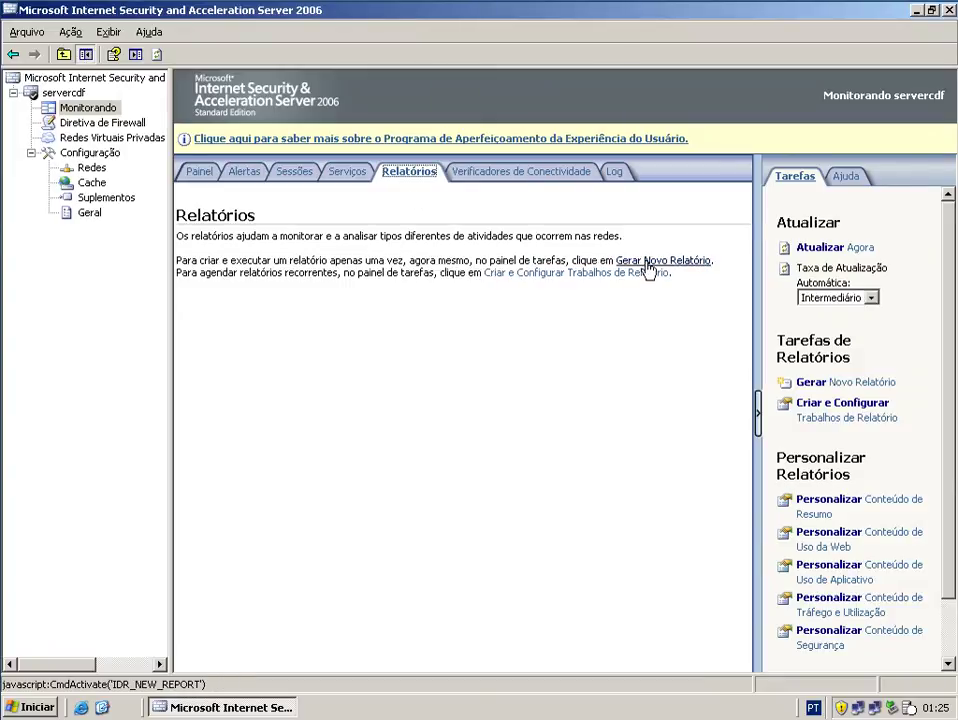
pyautogui.click(588, 283)
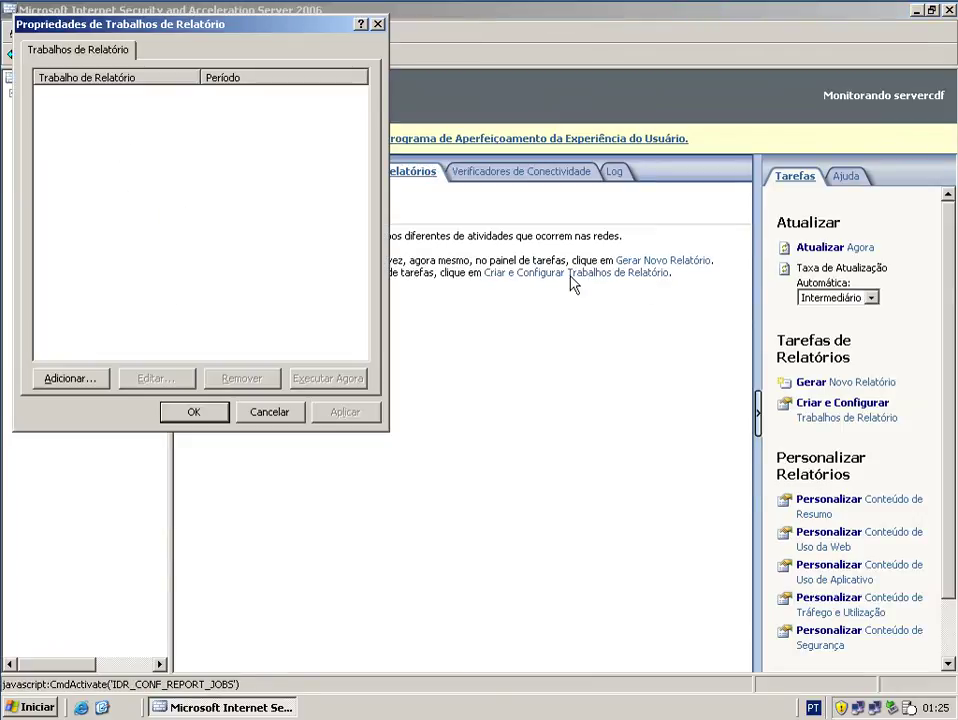
pyautogui.click(75, 378)
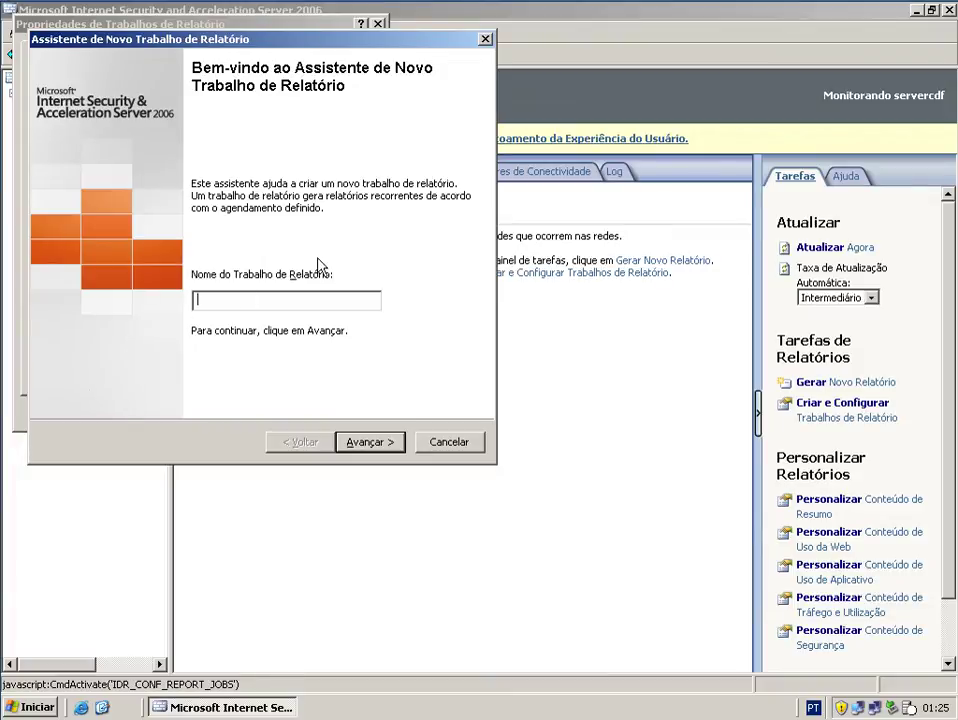
pyautogui.write('Gerar relatórios')
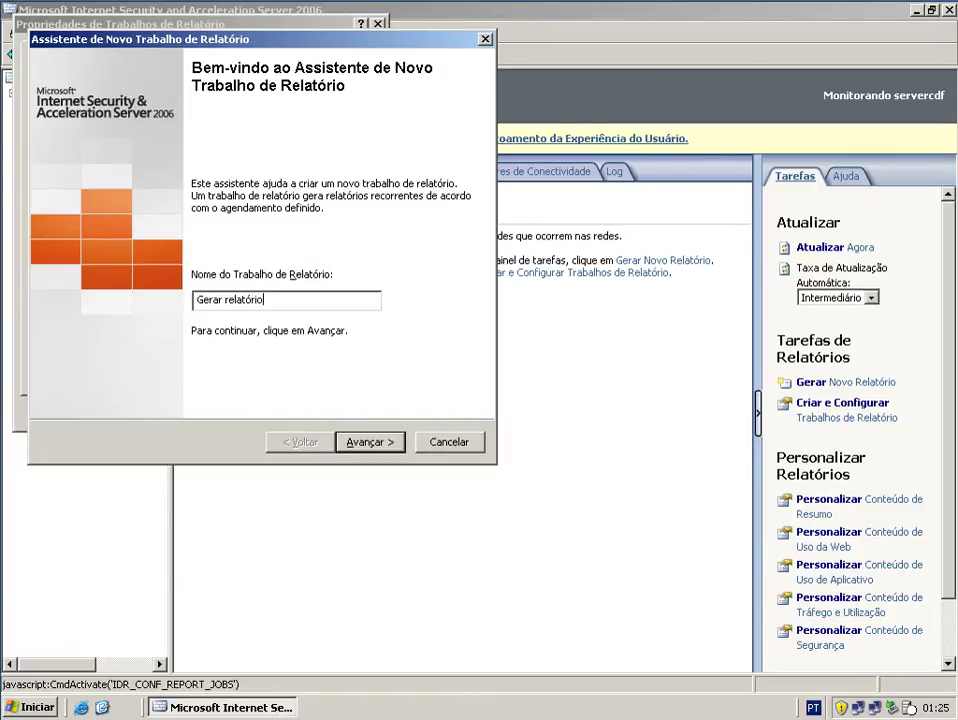
# - Keep all report content and the daily schedule, and enable publishing reports to a directory
pyautogui.click(387, 445)
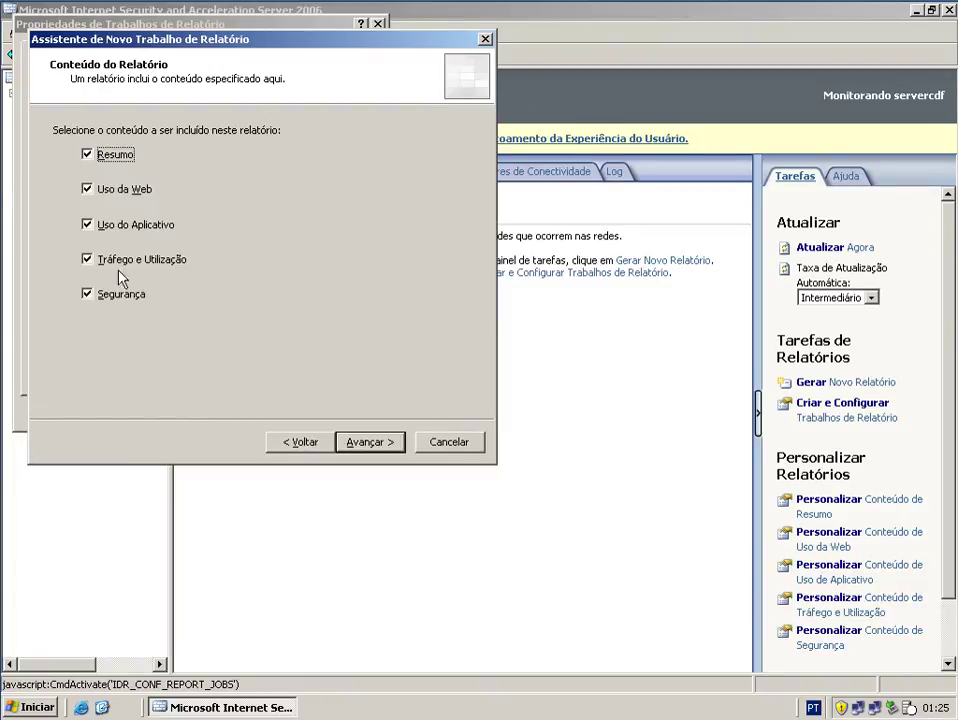
pyautogui.click(380, 446)
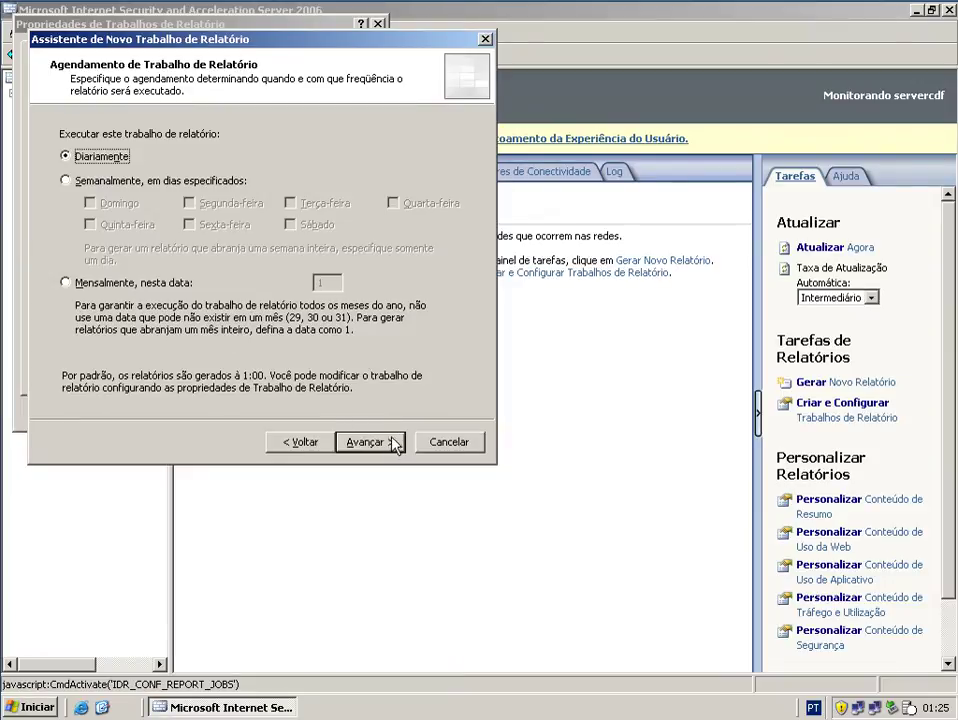
pyautogui.click(394, 444)
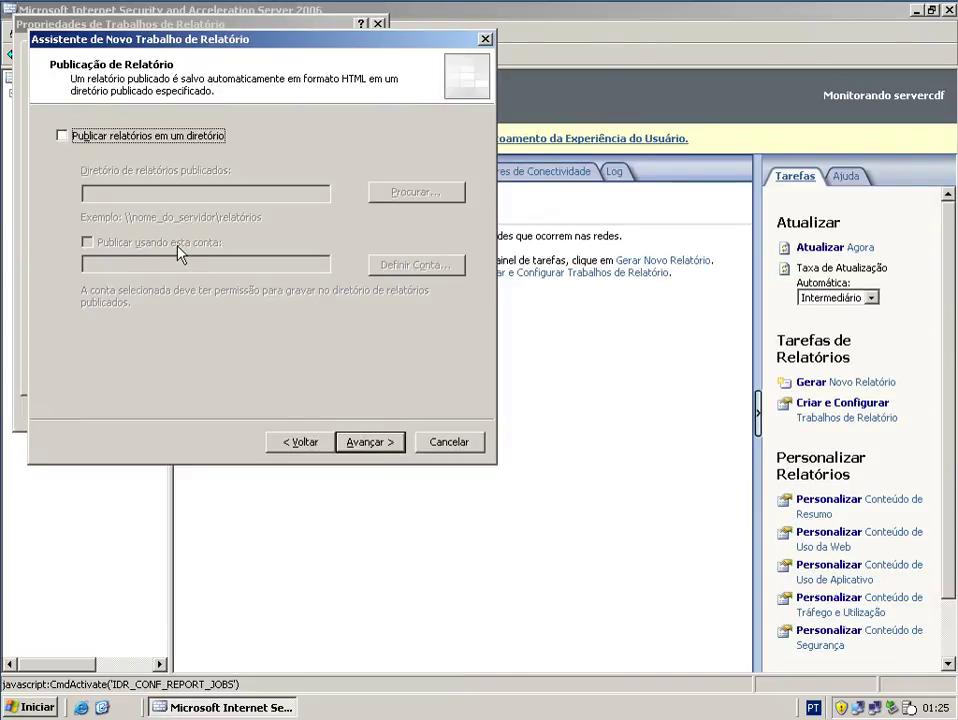
pyautogui.click(146, 140)
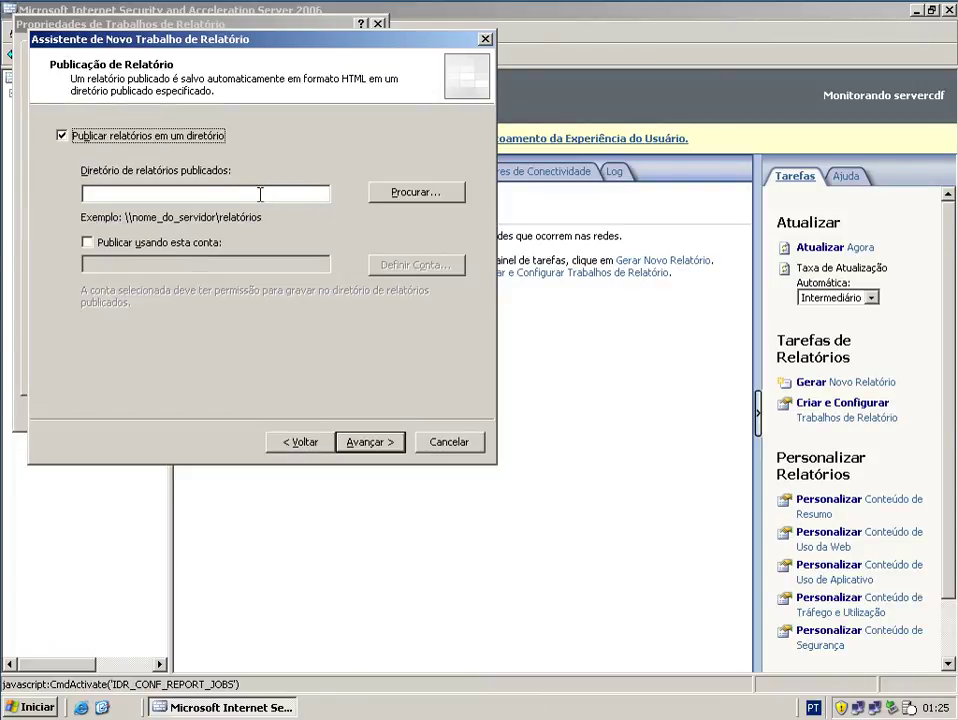
pyautogui.click(397, 195)
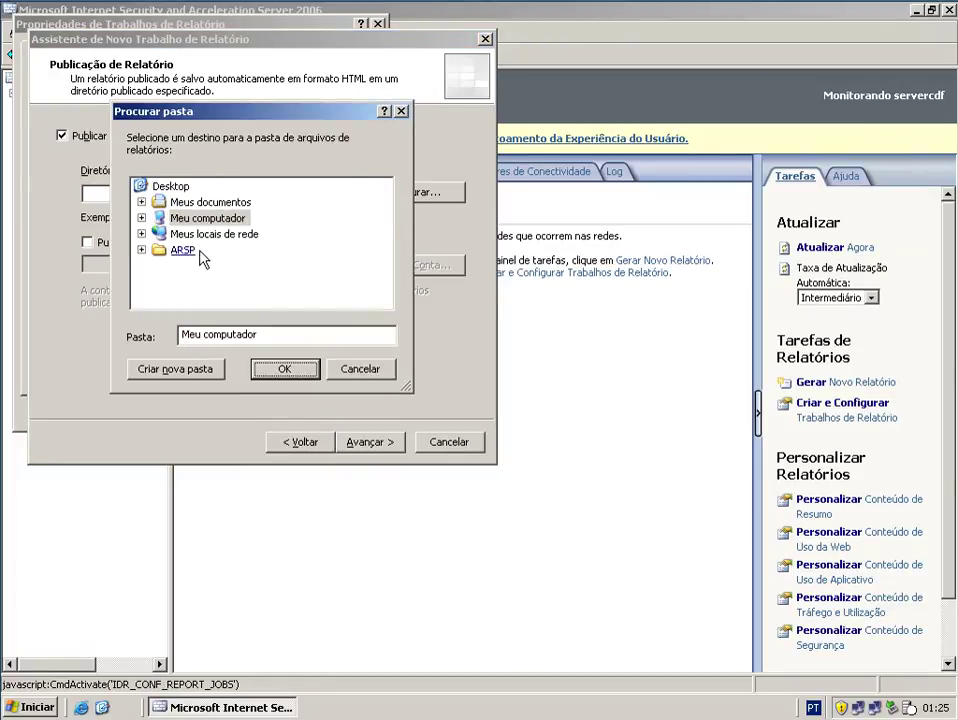
# - Browse the folder picker to Disco local (C:) under Meu computador
pyautogui.click(155, 217)
pyautogui.click(141, 217)
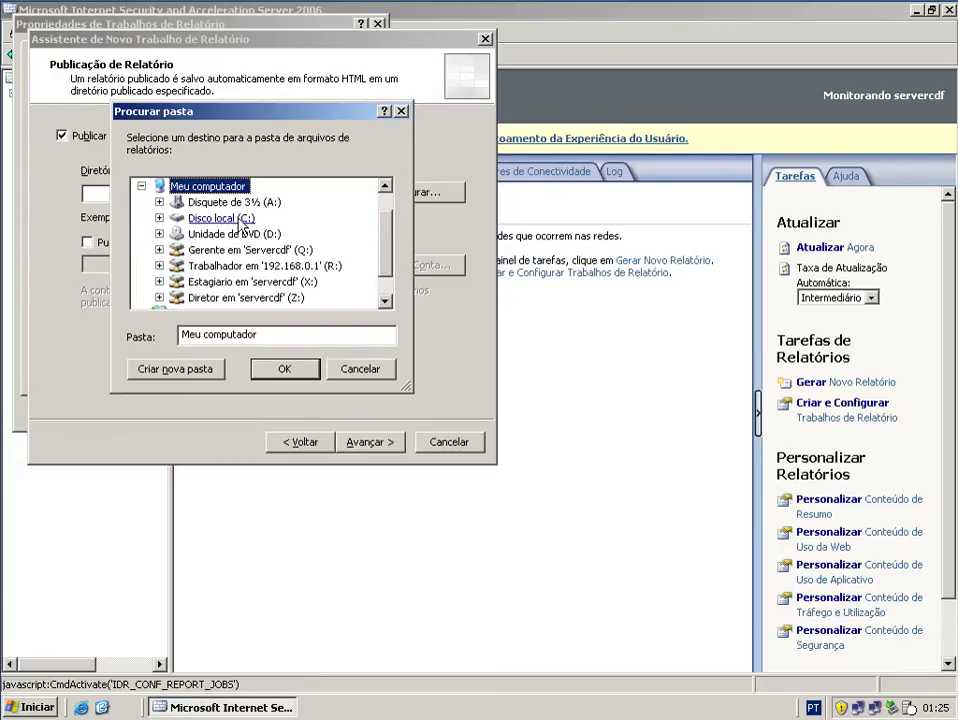
pyautogui.click(160, 217)
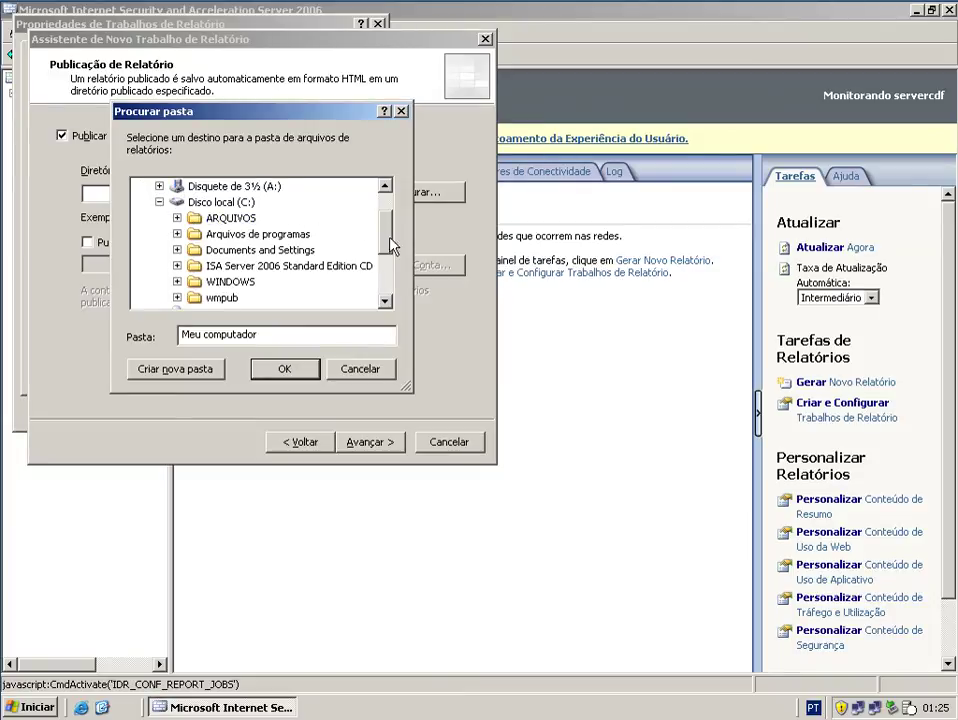
pyautogui.moveTo(384, 239); pyautogui.dragTo(381, 243)
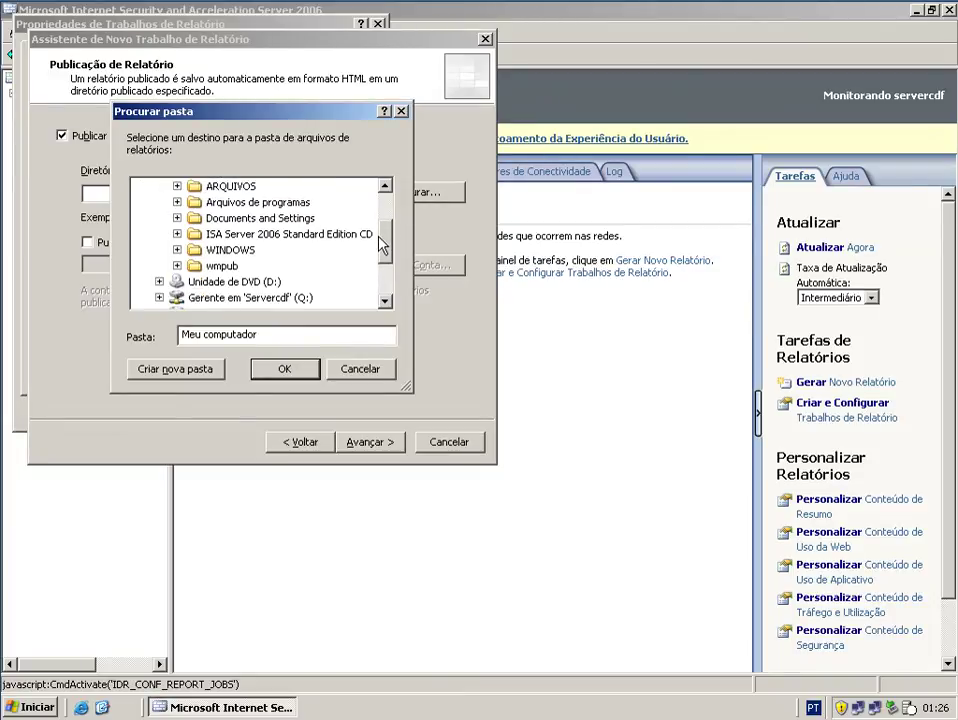
pyautogui.click(305, 252)
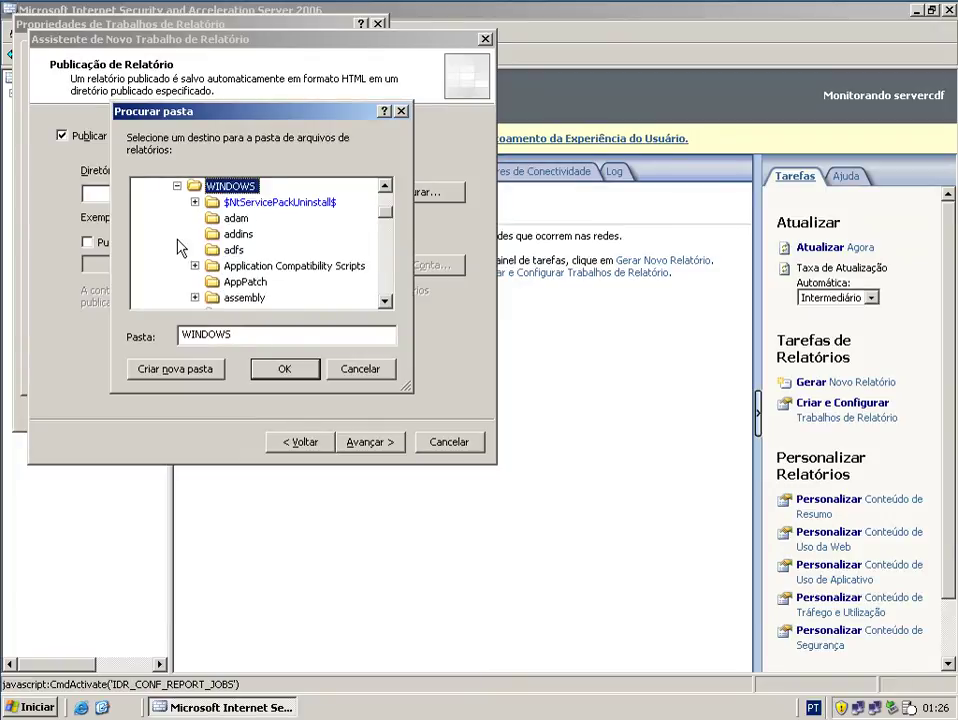
pyautogui.click(177, 187)
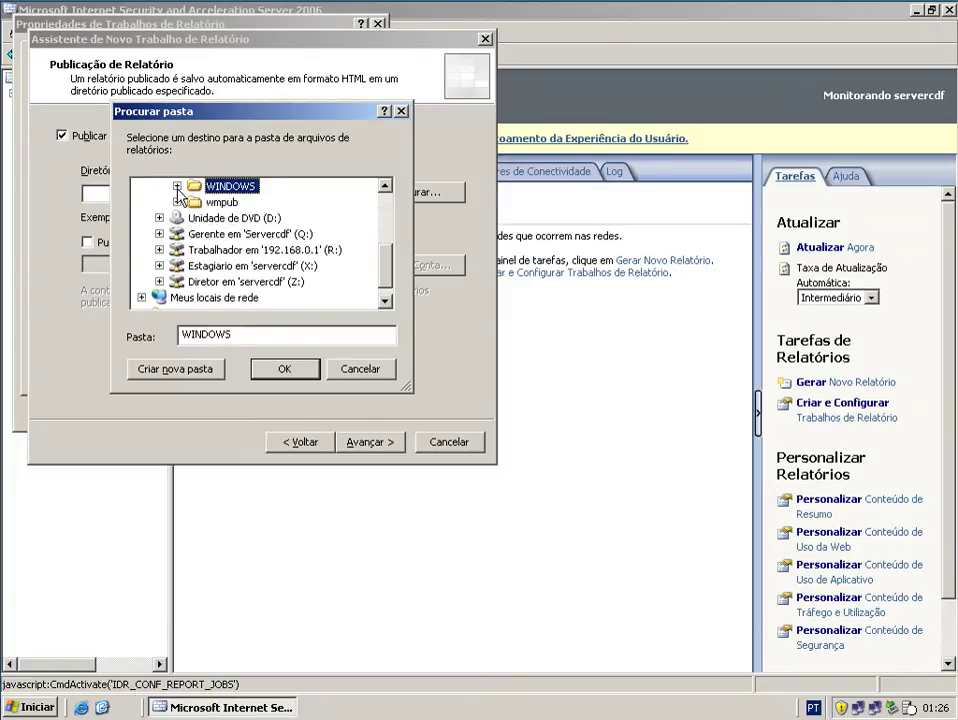
pyautogui.scroll(2, 320, 228)
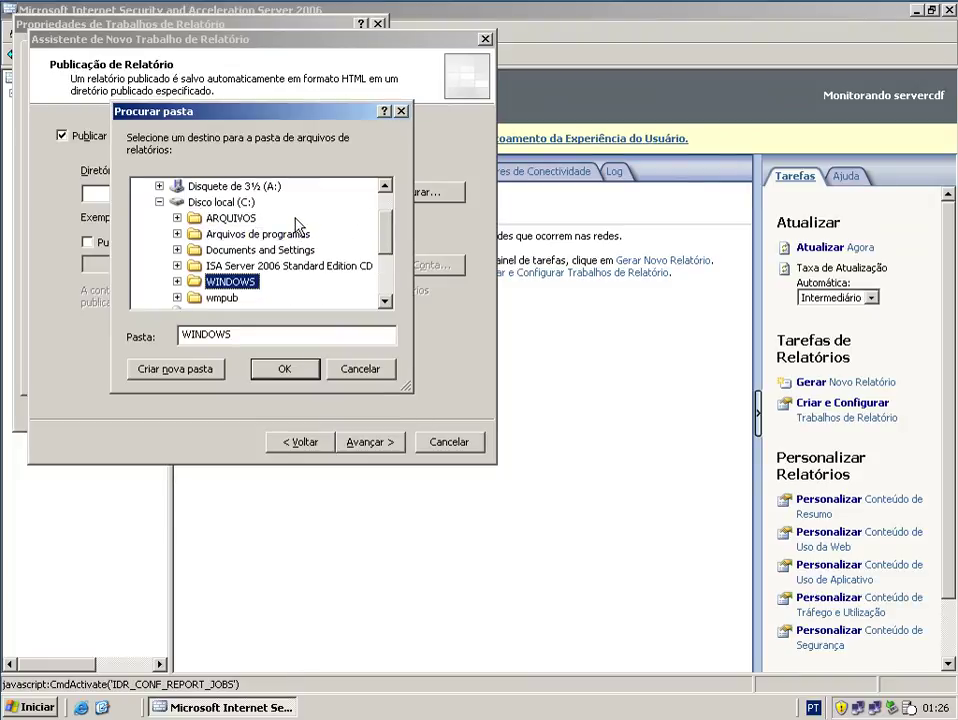
pyautogui.rightClick(297, 219)
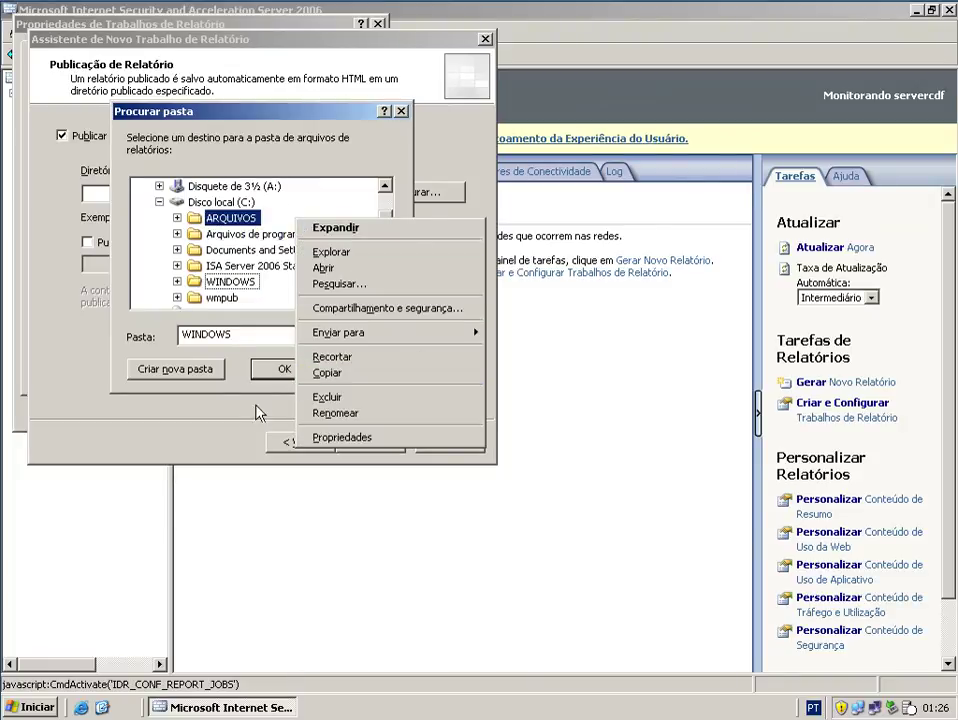
pyautogui.click(229, 204)
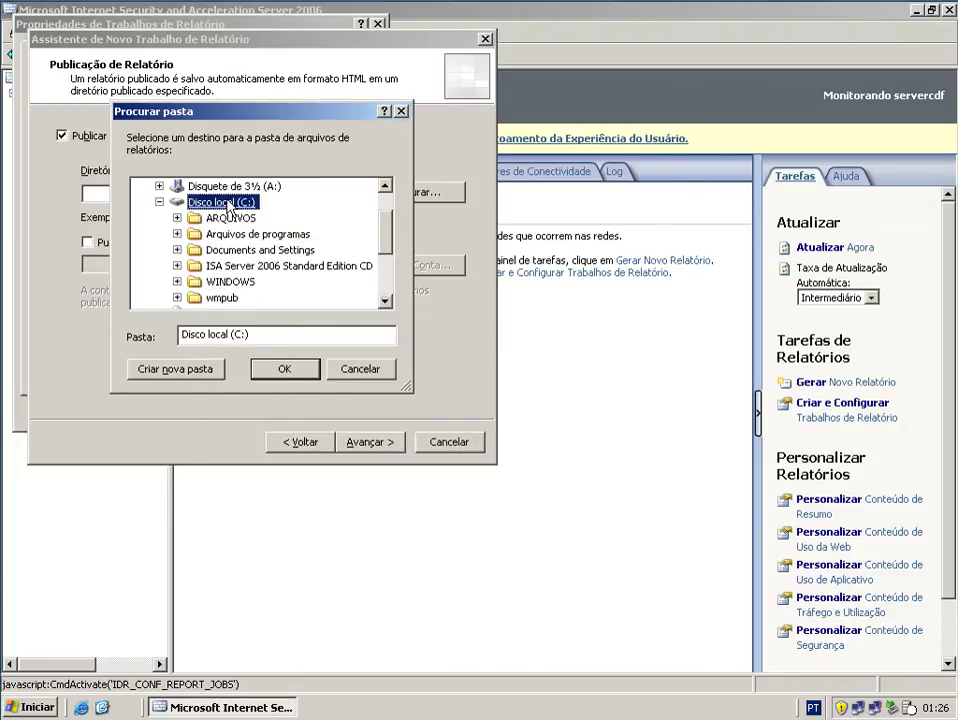
# - Create a 'Relatórios ISA' folder on C: and choose it as the publish directory
pyautogui.click(171, 371)
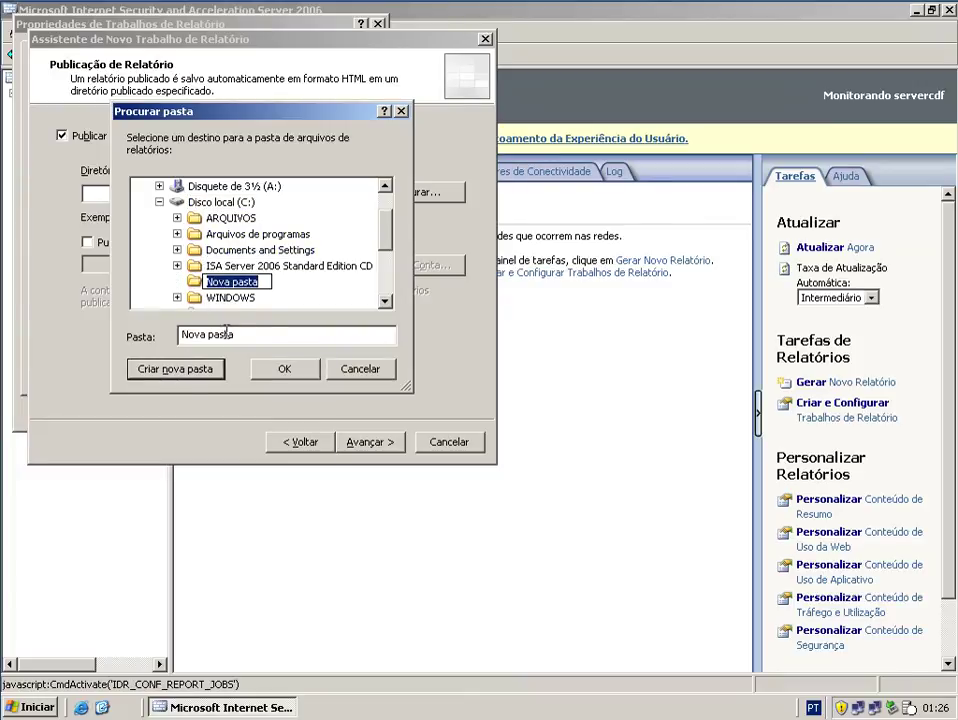
pyautogui.write('Rel')
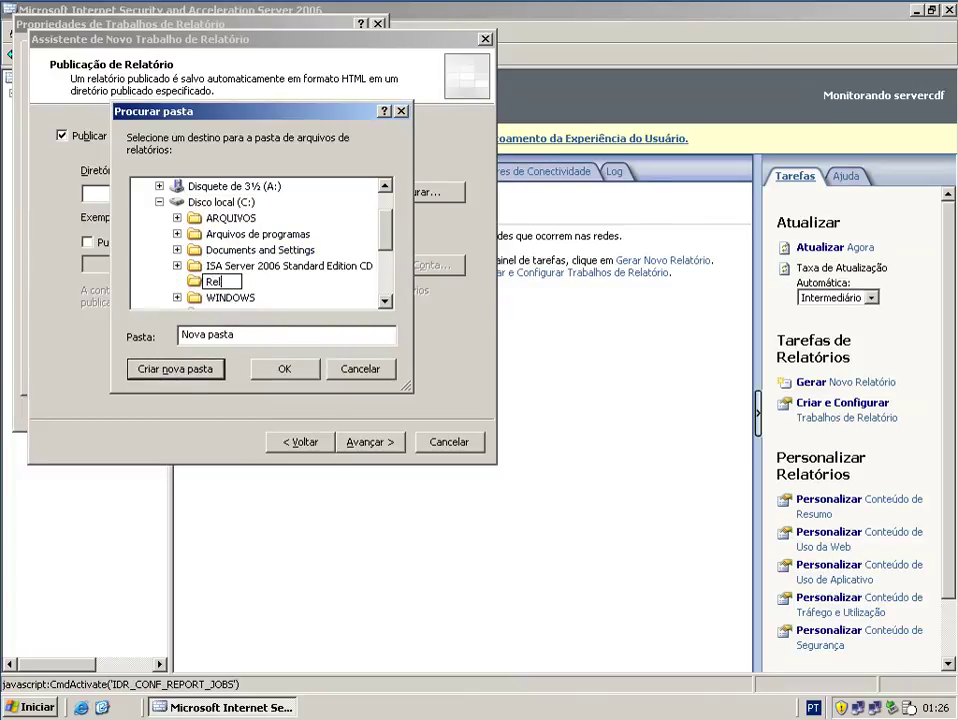
pyautogui.write('atórios ISA')
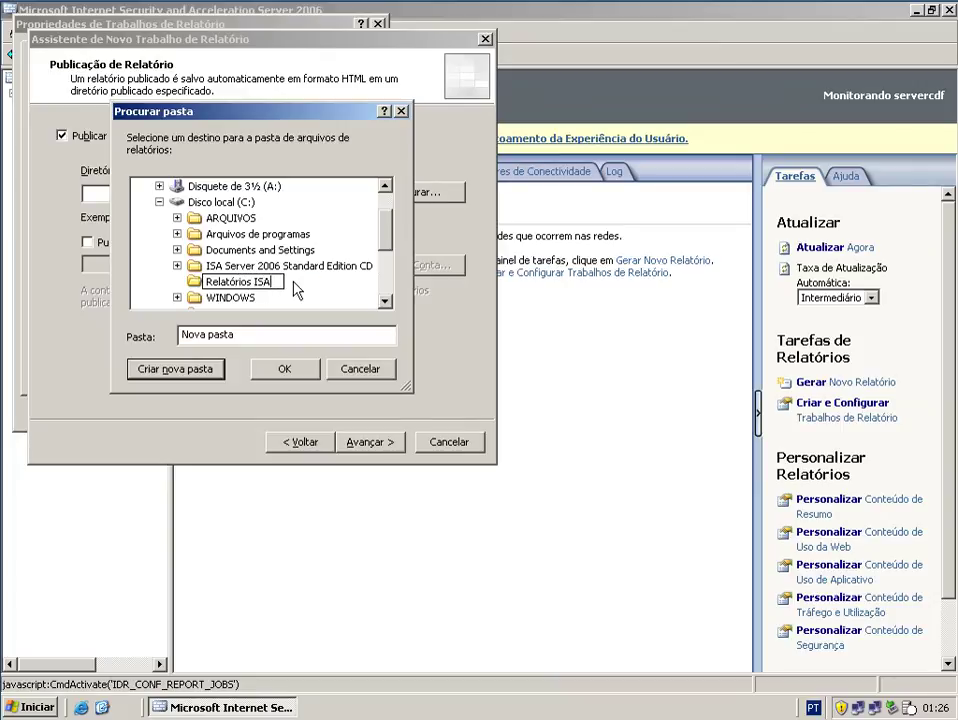
pyautogui.press('Return')
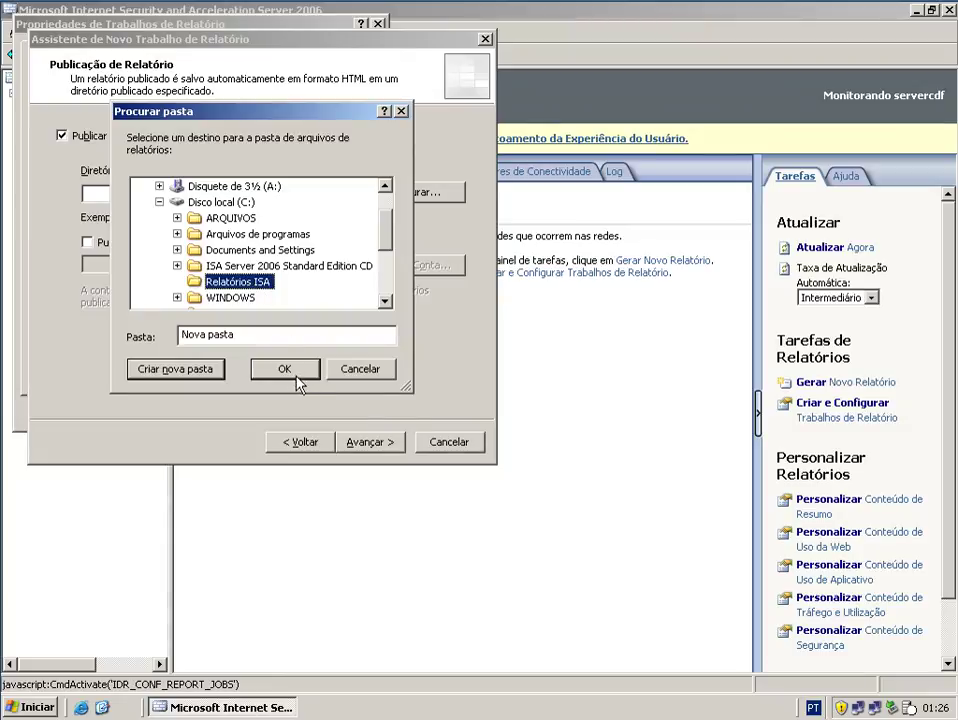
pyautogui.click(293, 372)
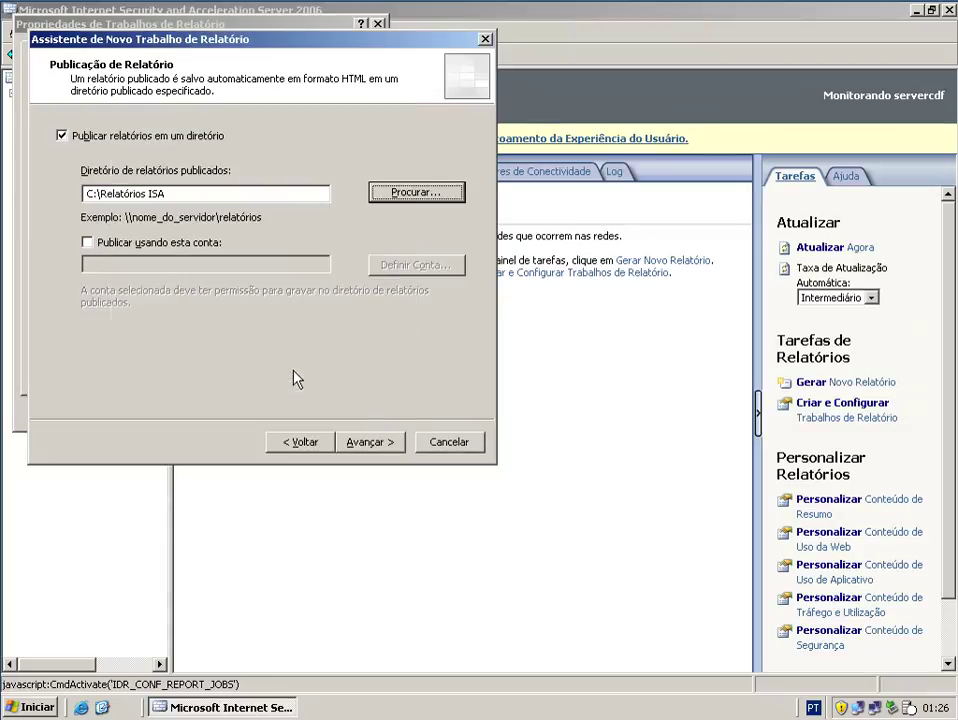
# - Finish the Gerar relatórios wizard without e-mail notification, then apply and save to the server
pyautogui.click(376, 448)
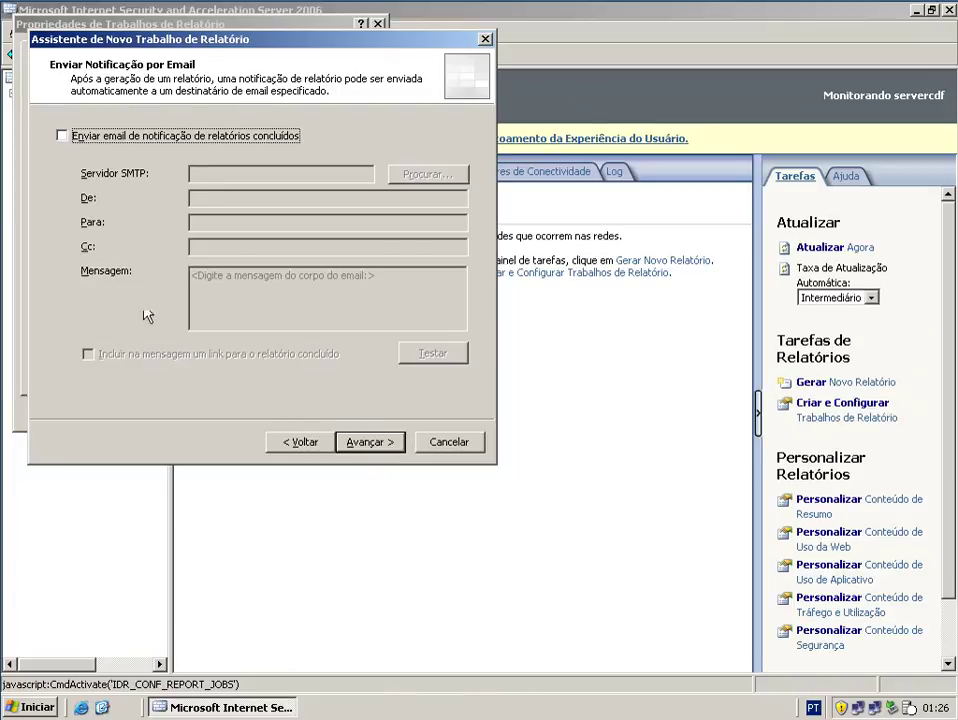
pyautogui.click(389, 445)
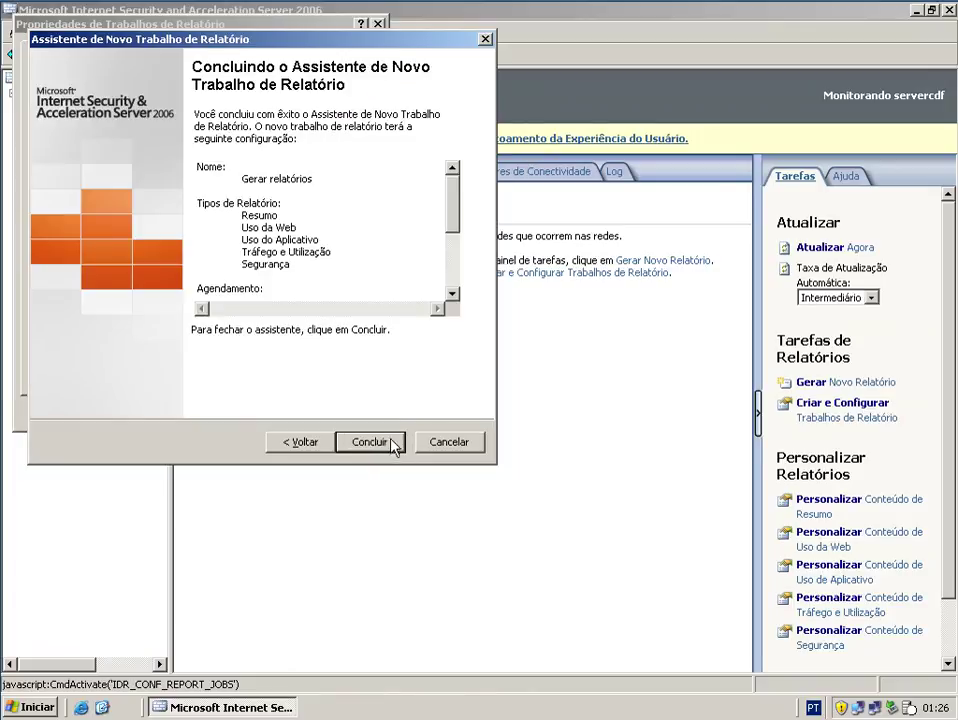
pyautogui.click(395, 445)
pyautogui.click(358, 421)
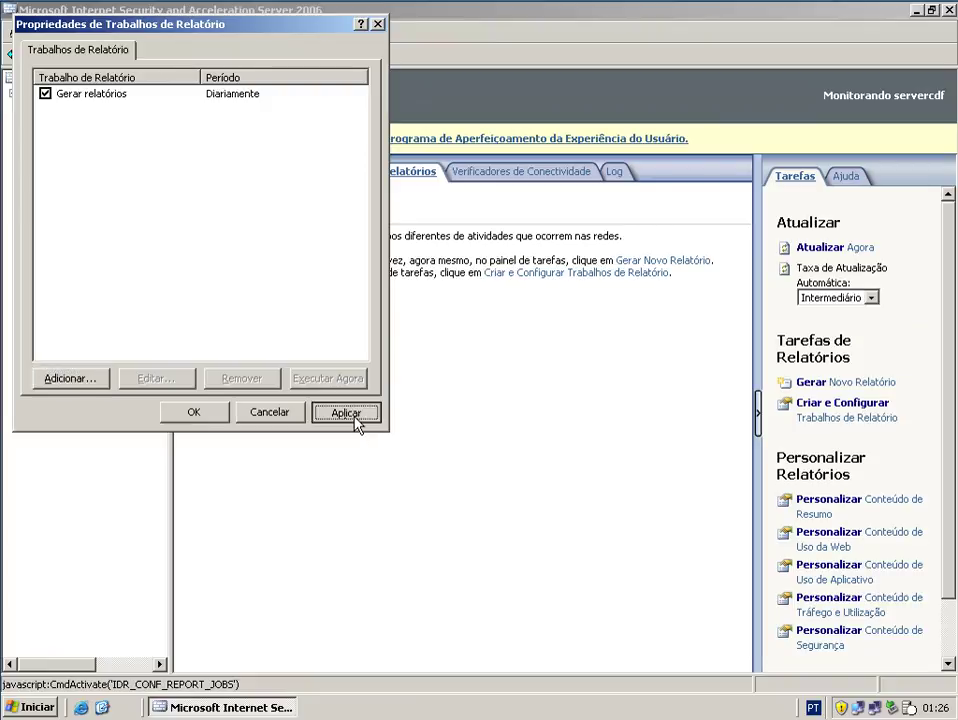
pyautogui.click(210, 416)
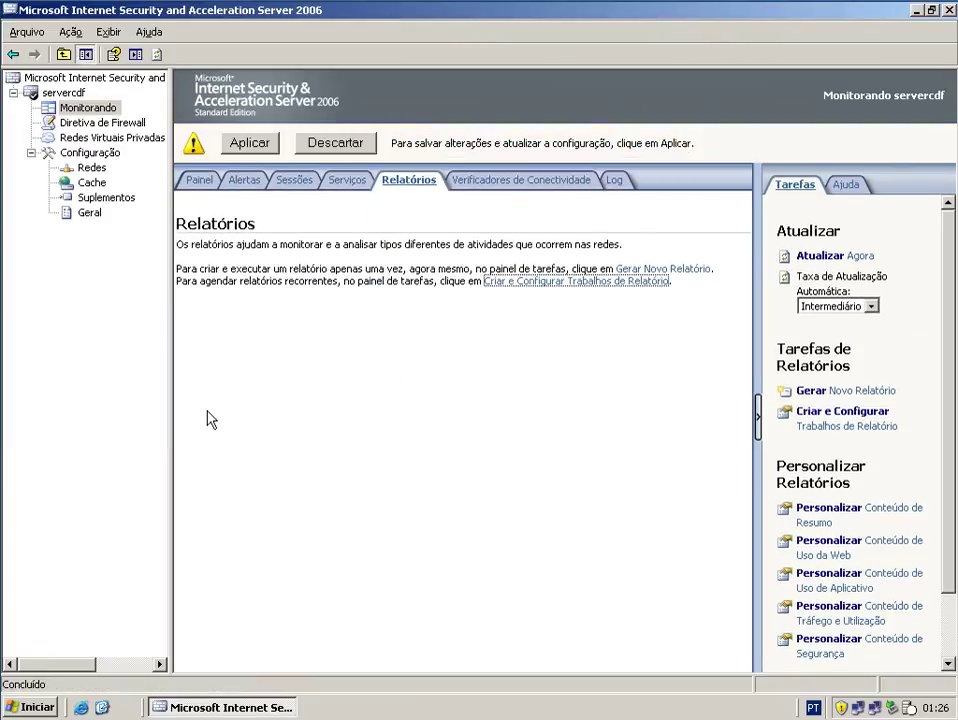
pyautogui.click(249, 144)
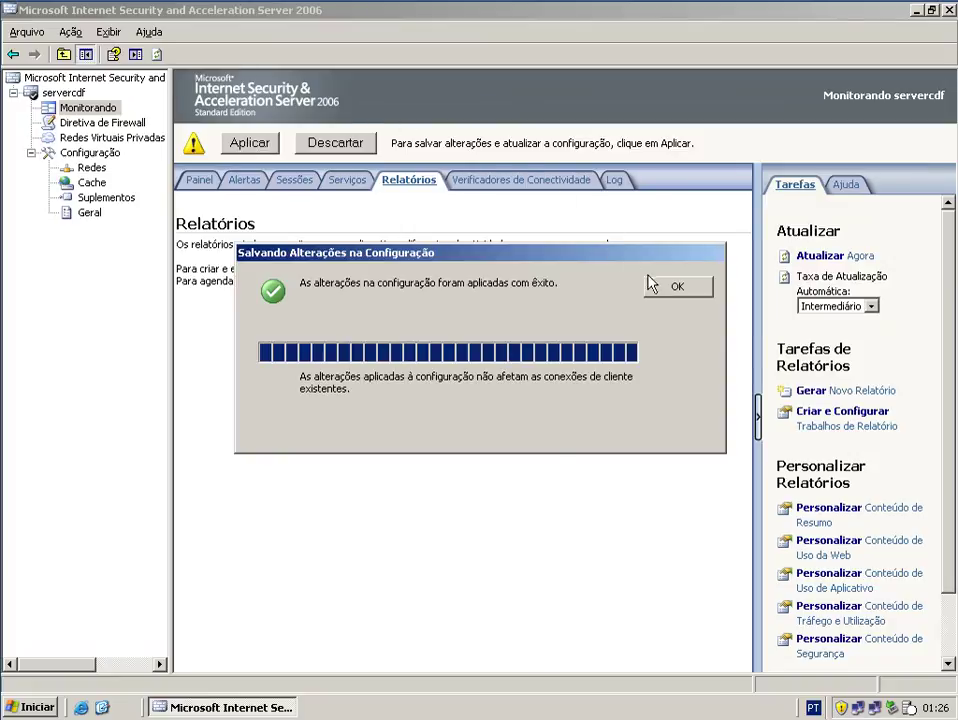
pyautogui.click(679, 291)
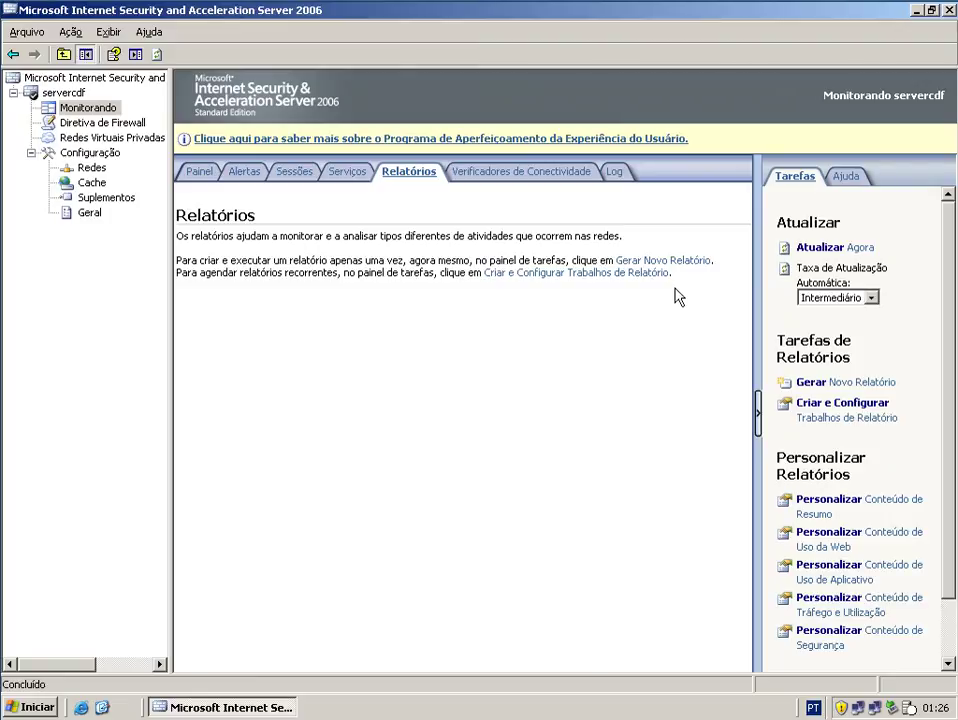
# - Close the ISA Server console and open the Windows shutdown dialog with Reiniciar selected
pyautogui.click(950, 11)
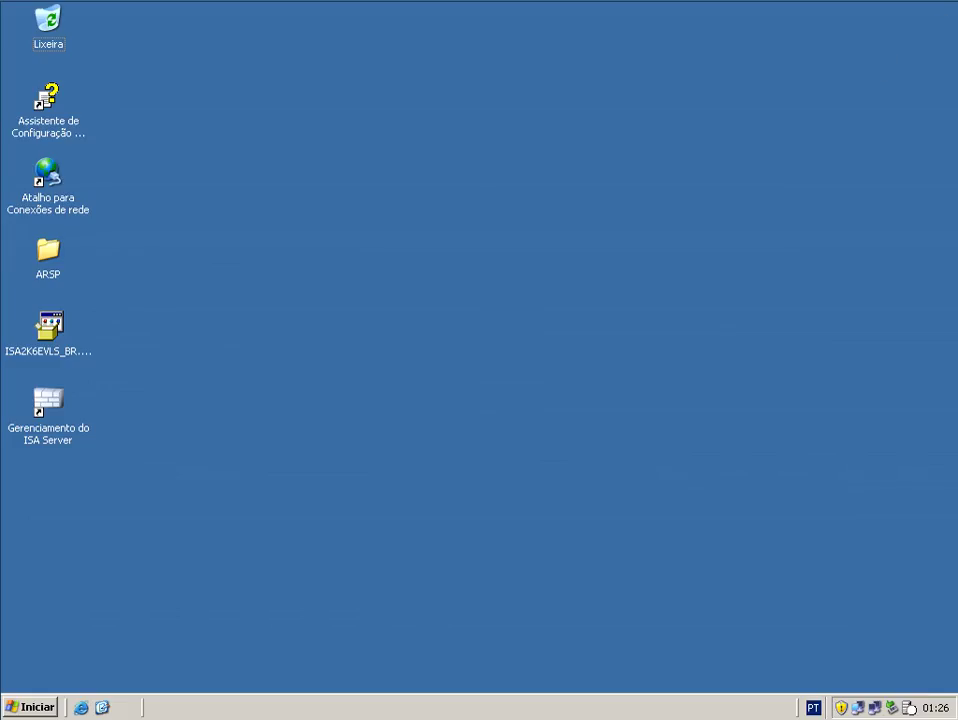
pyautogui.click(43, 708)
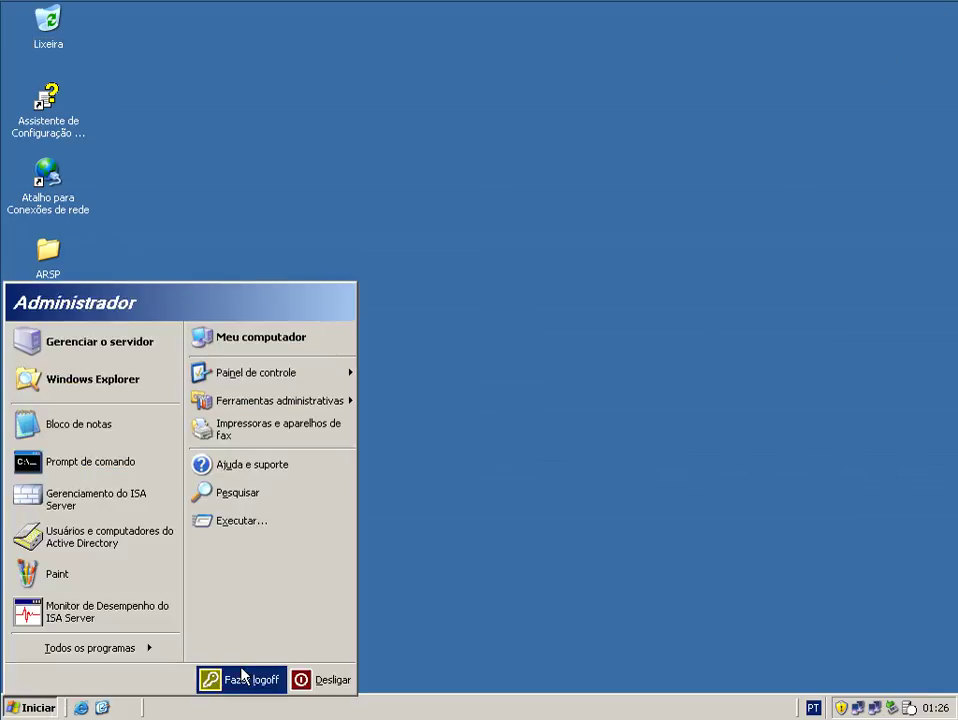
pyautogui.click(318, 685)
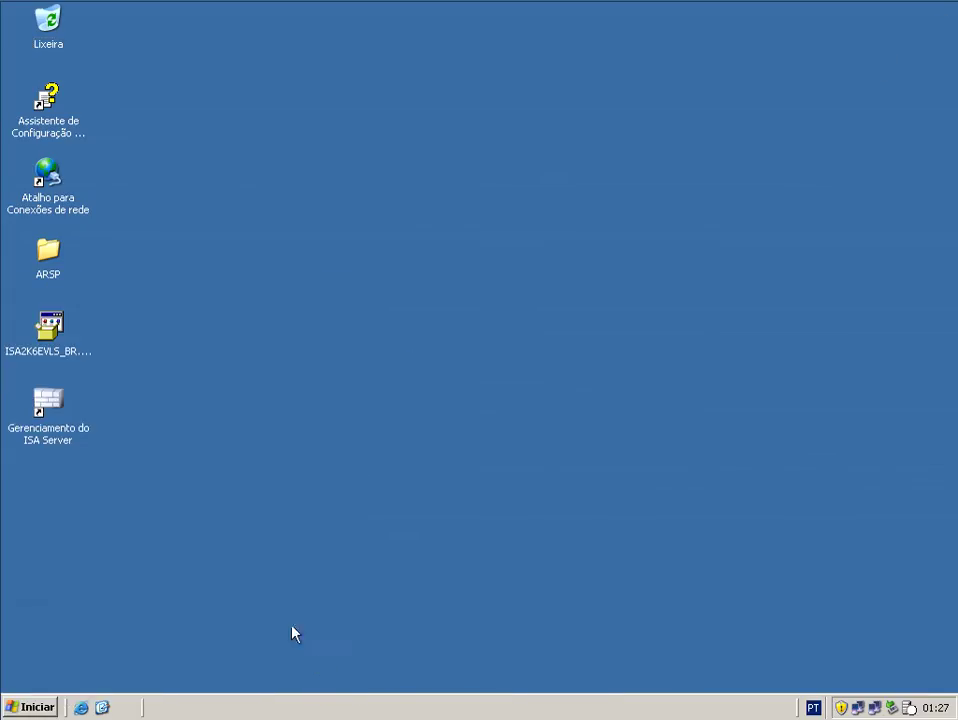
# - Type a thank-you comment addressed to a person in the Comentário box
pyautogui.click(409, 463)
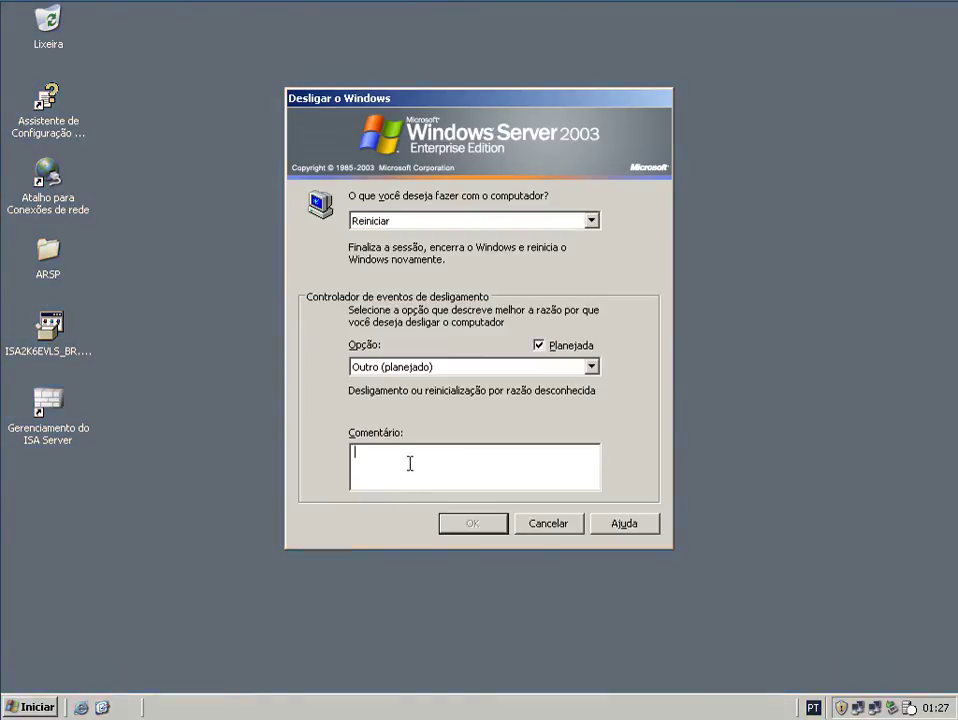
pyautogui.write('Obri')
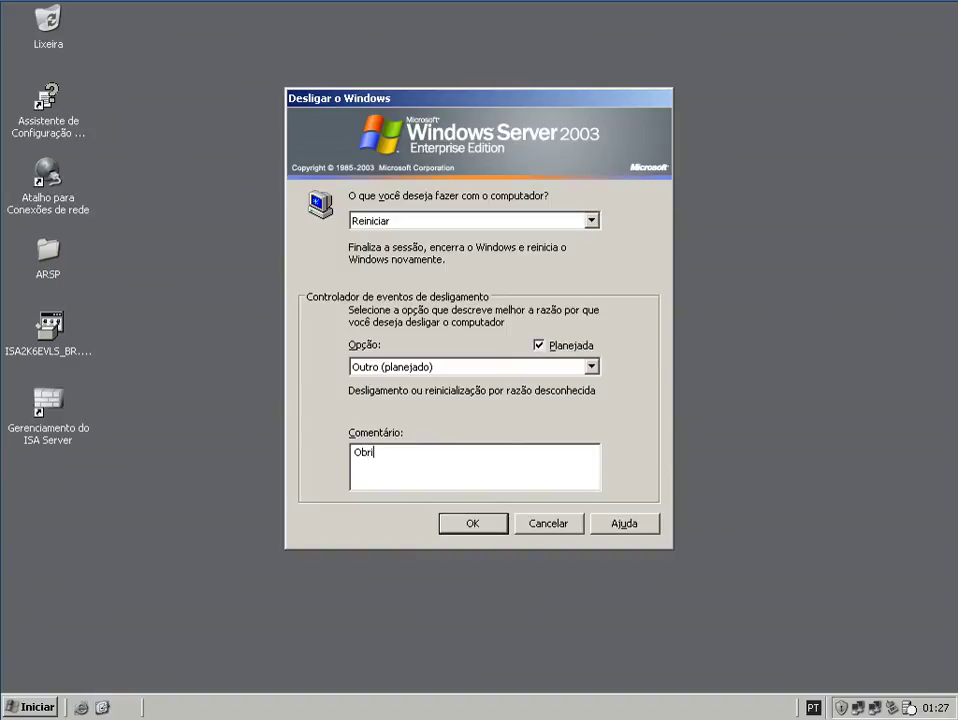
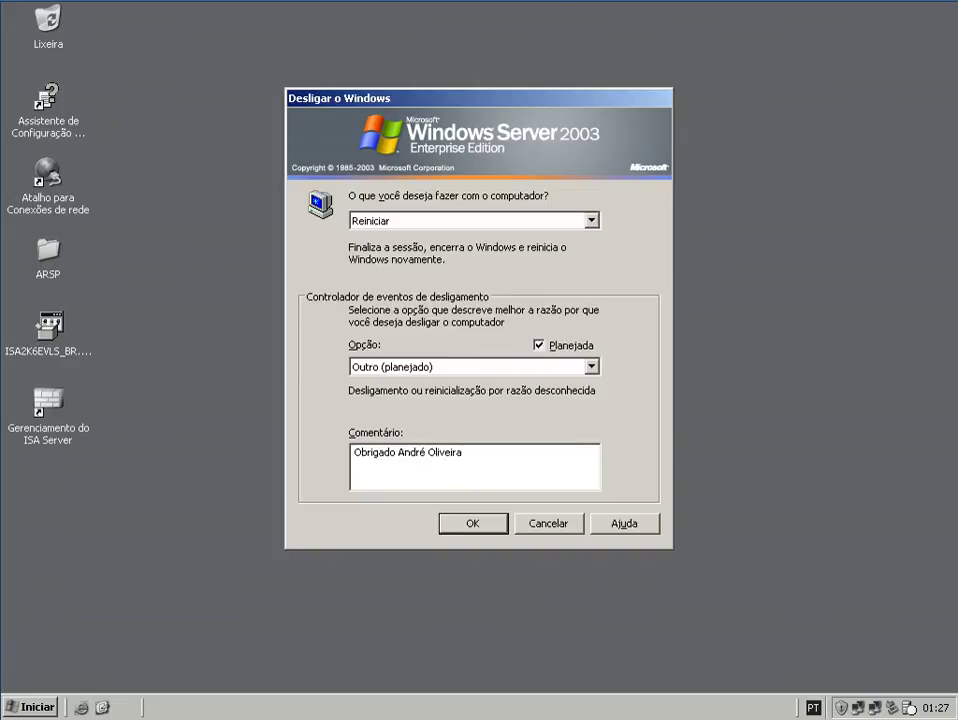